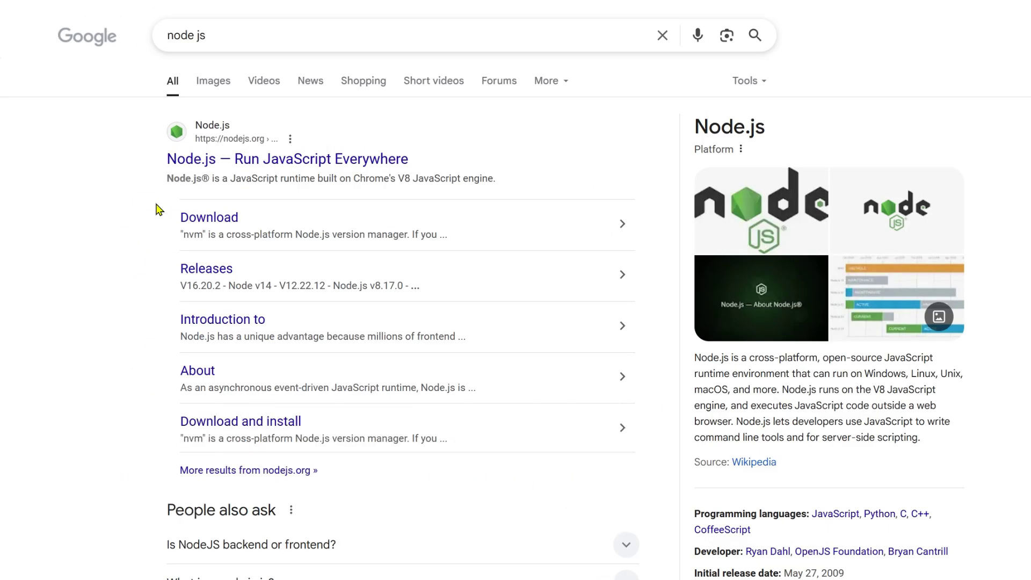
Open the official Node.js website from the top Google search result.
left_click(234, 164)
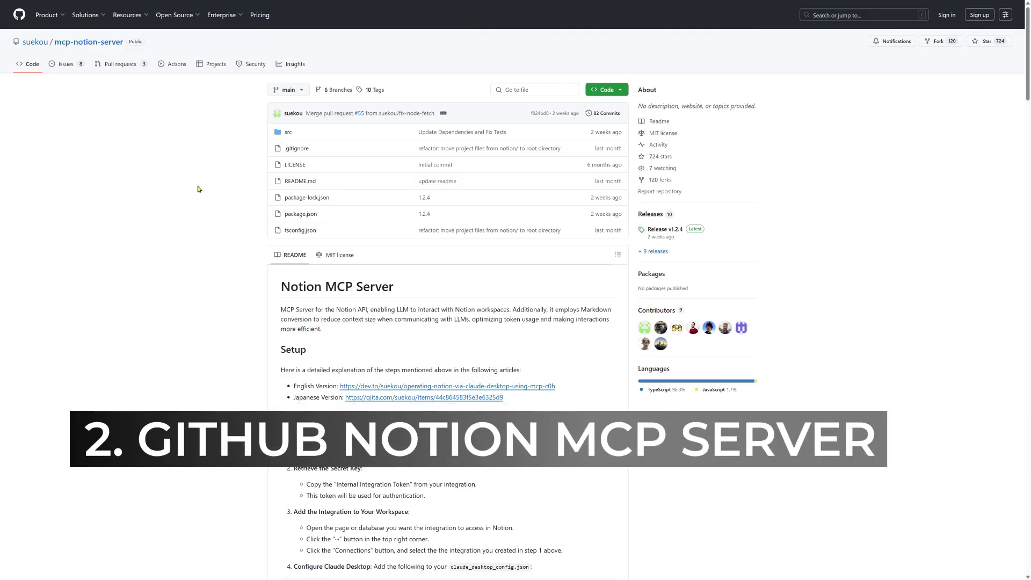
Scroll the mcp-notion-server README down and select its first JSON config example.
scroll(218, 225, "down", 6)
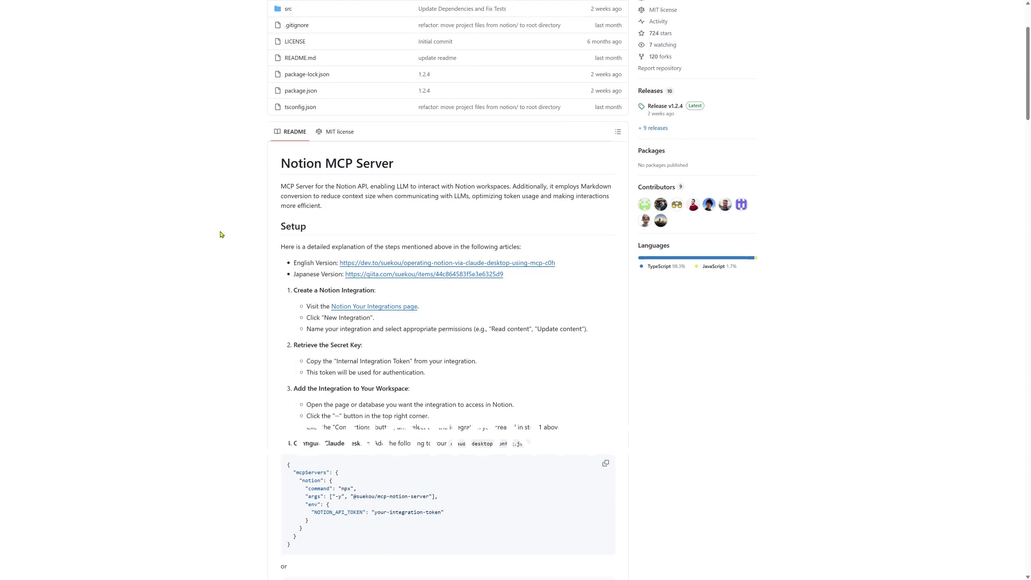
left_click_drag(299, 311, 280, 224)
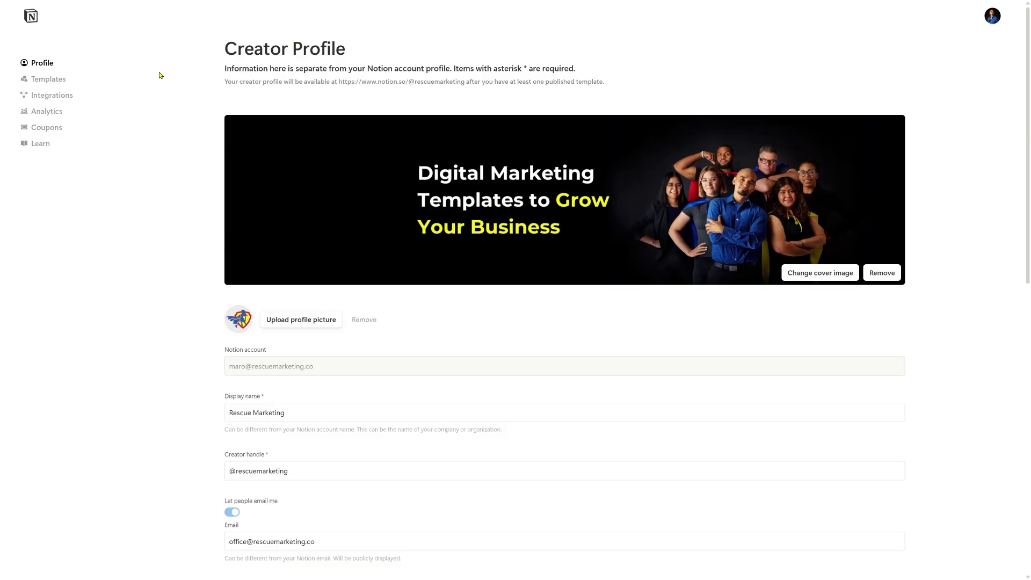
Create and save an Internal Notion integration named 'MCP Test' in the Rescue Marketing workspace.
left_click(76, 96)
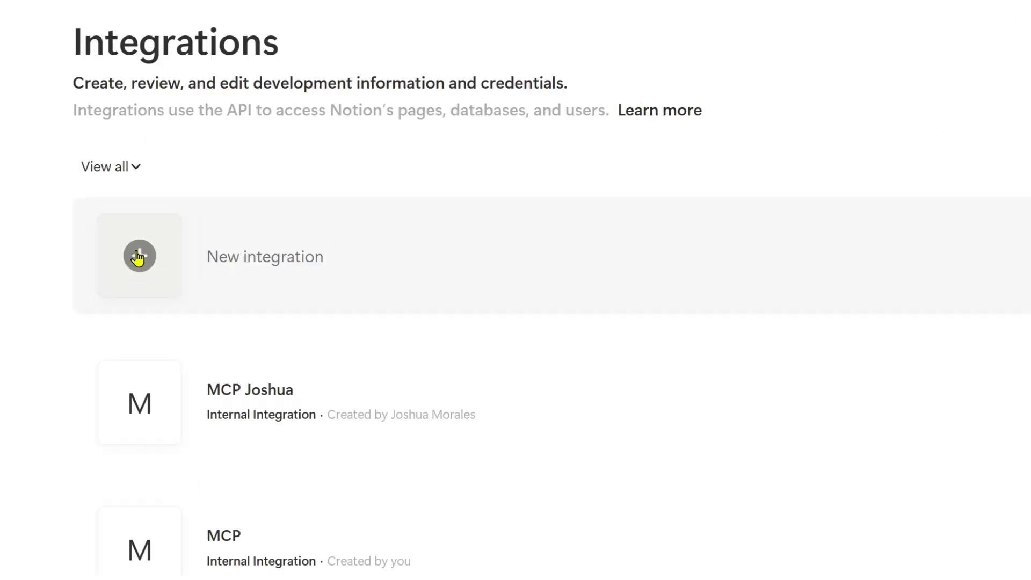
left_click(139, 256)
type("MCP Test")
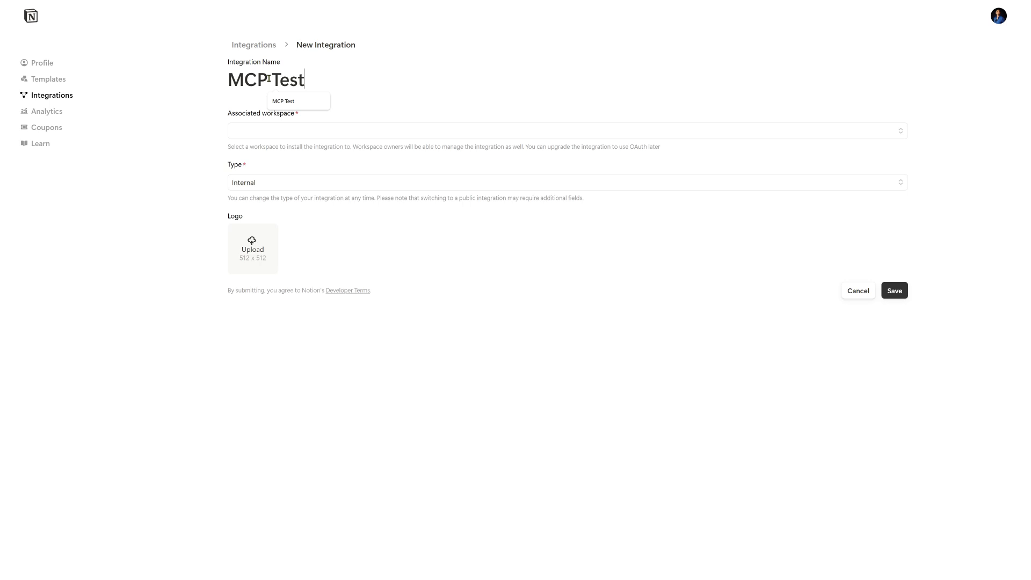
left_click(322, 101)
left_click(273, 133)
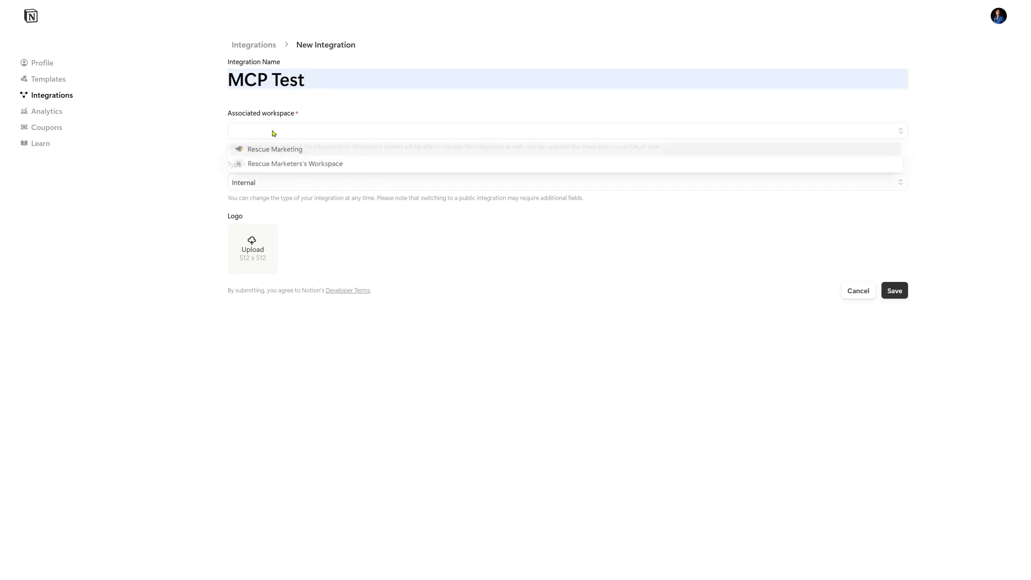
left_click(294, 149)
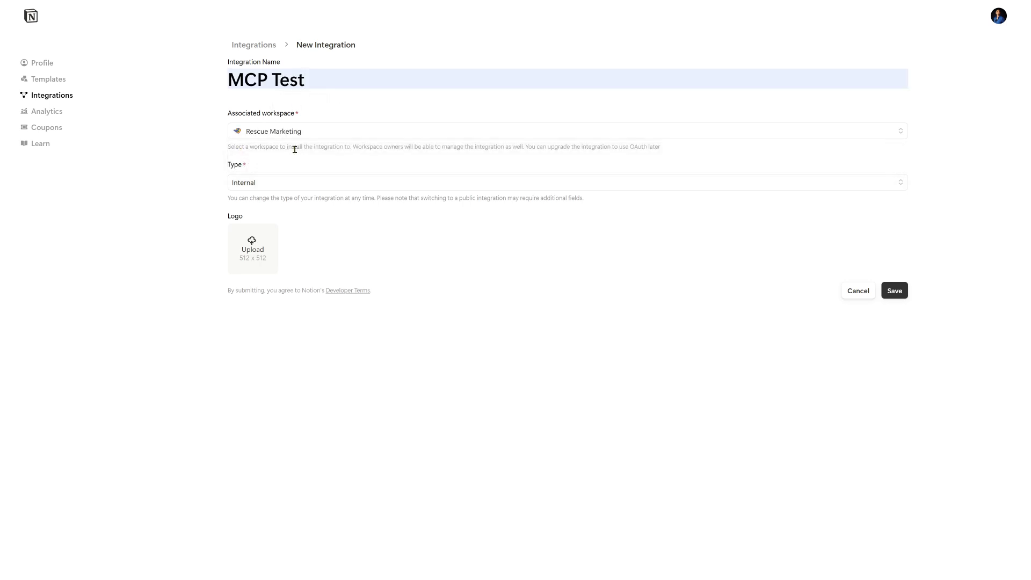
left_click(322, 188)
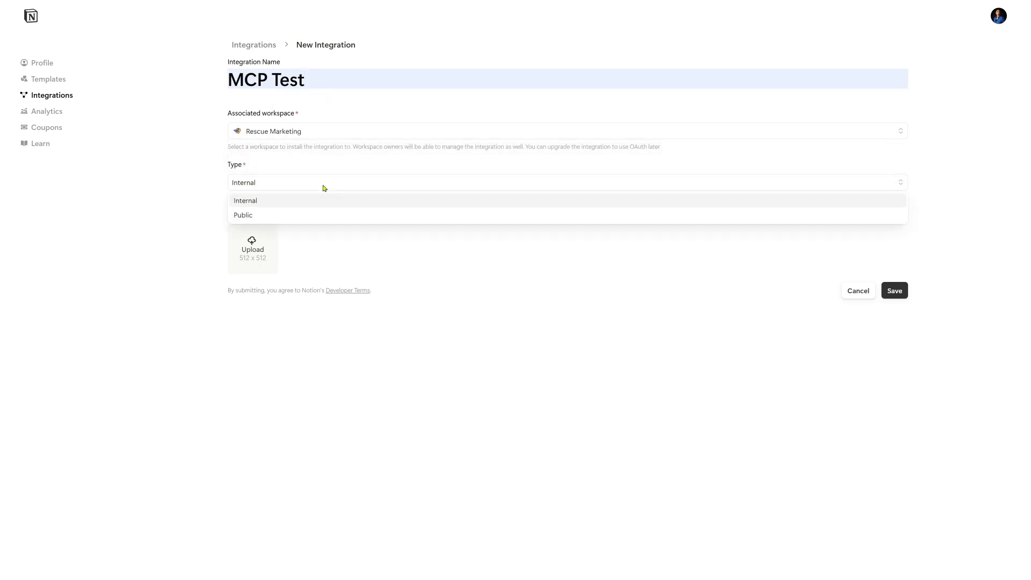
left_click(254, 206)
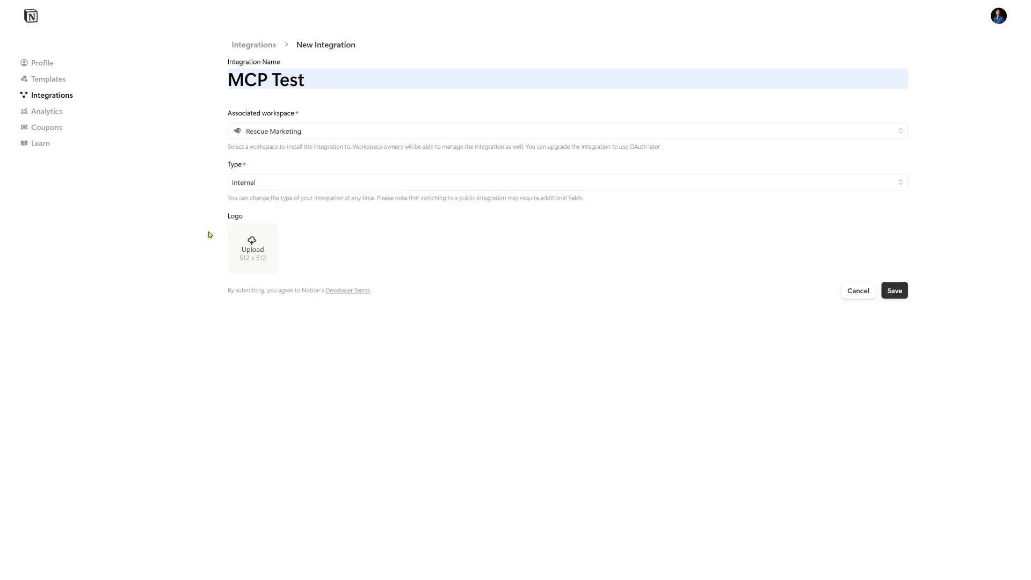
left_click(892, 295)
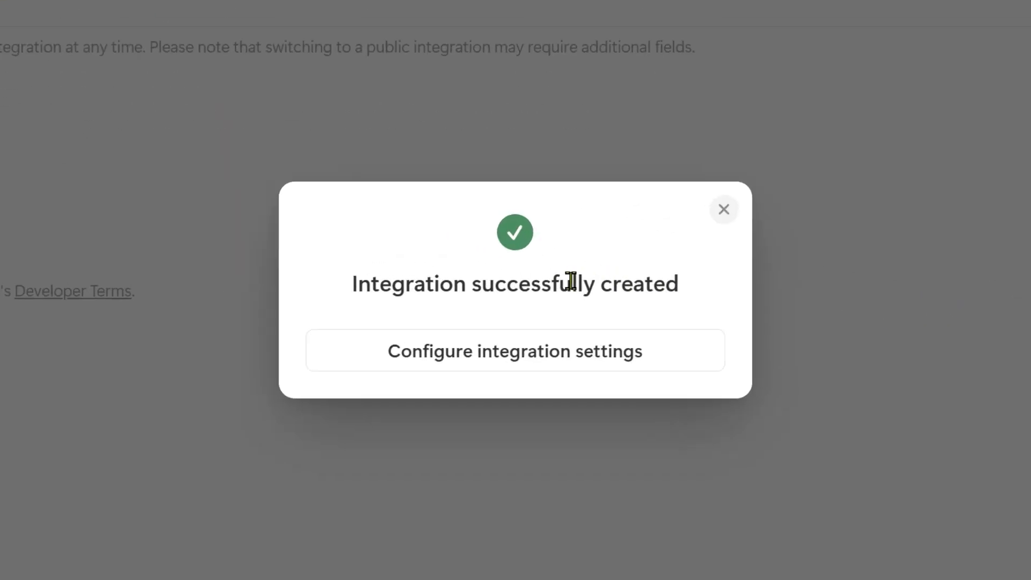
Reveal the MCP Test integration secret and enable its Update content and Insert content capabilities.
left_click(498, 368)
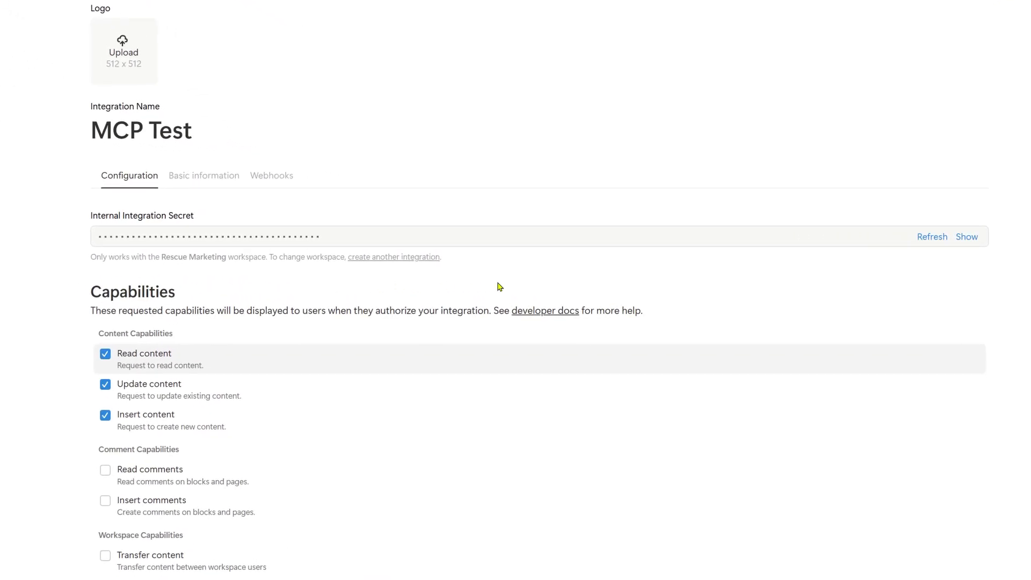
left_click(972, 243)
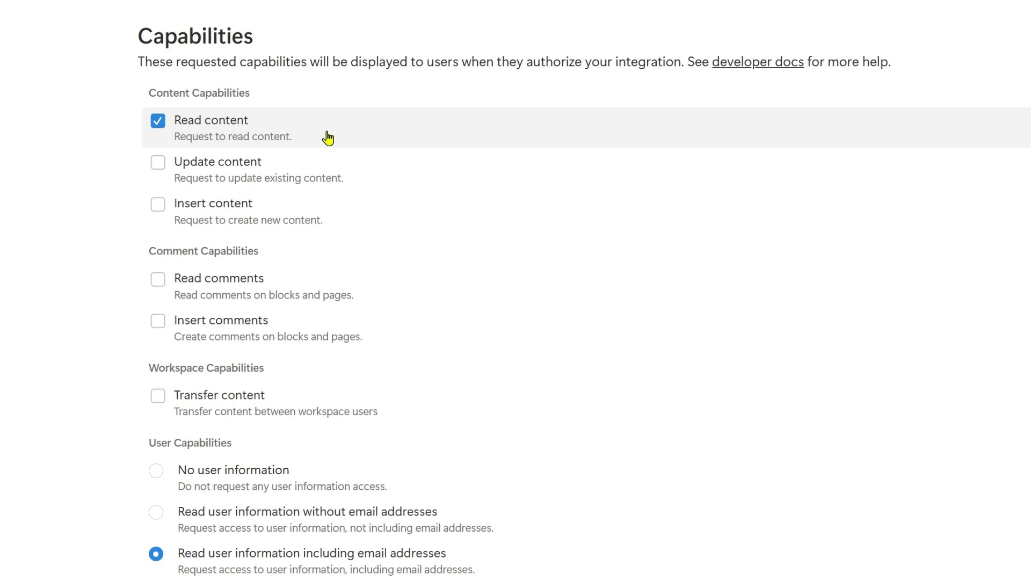
left_click(158, 170)
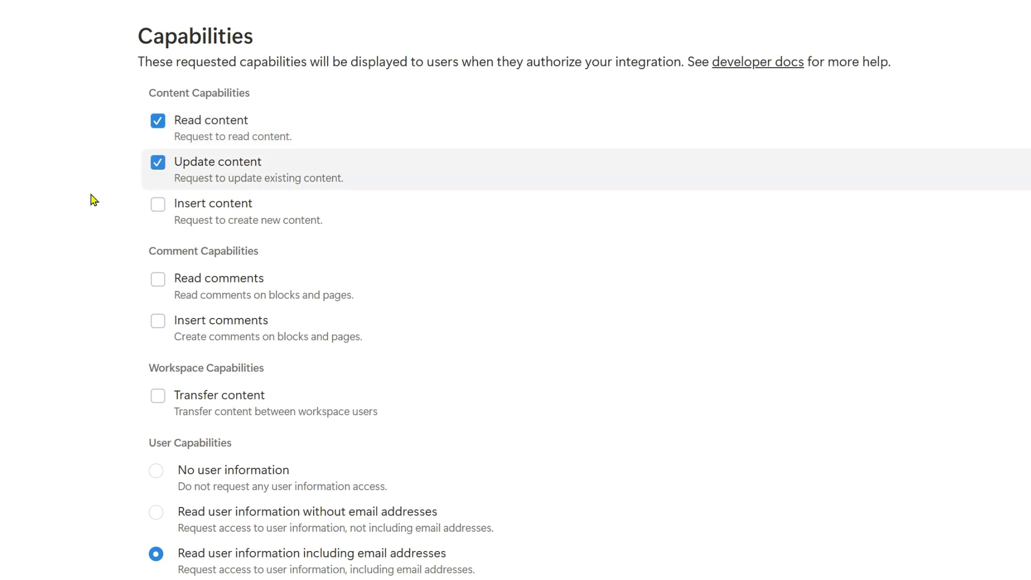
left_click(158, 206)
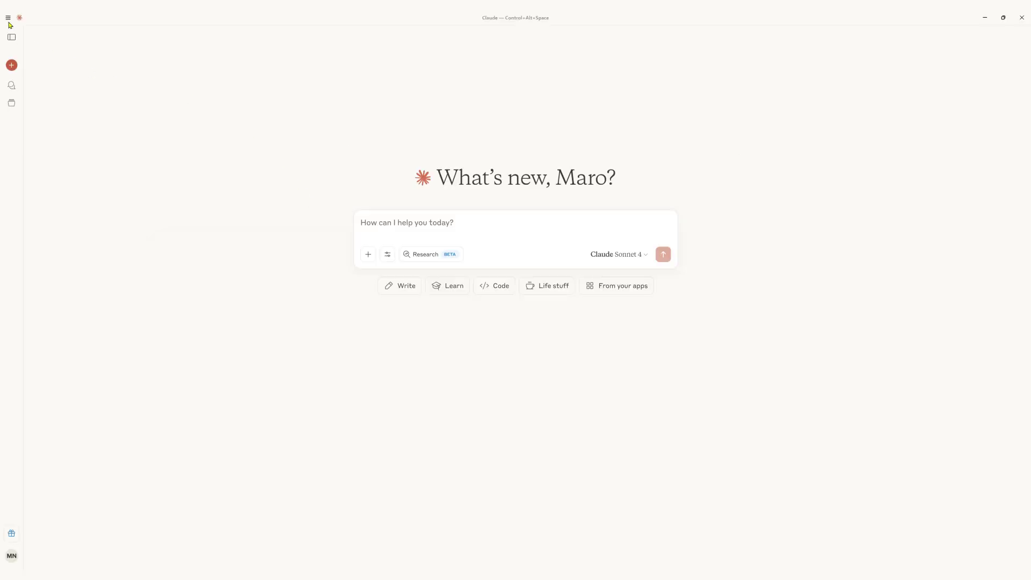
Open Claude Desktop's Developer settings and open the claude_desktop_config file location via Edit Config.
left_click(8, 19)
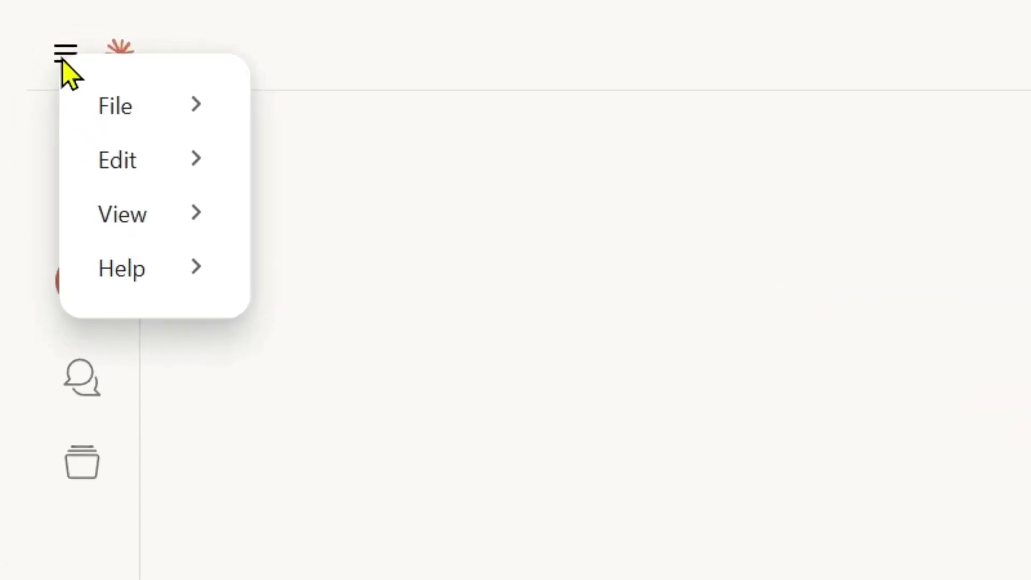
mouse_move(122, 108)
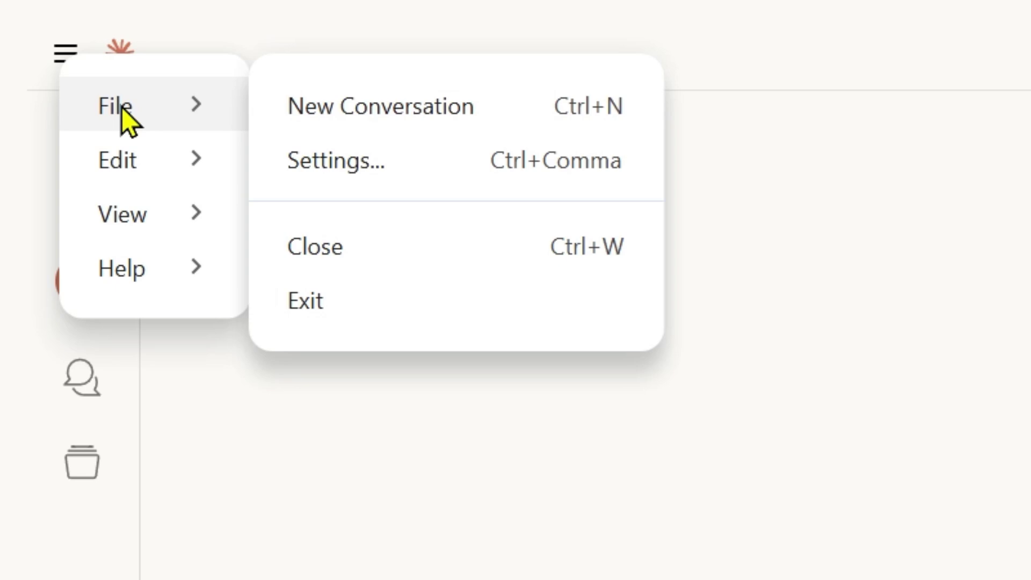
left_click(353, 167)
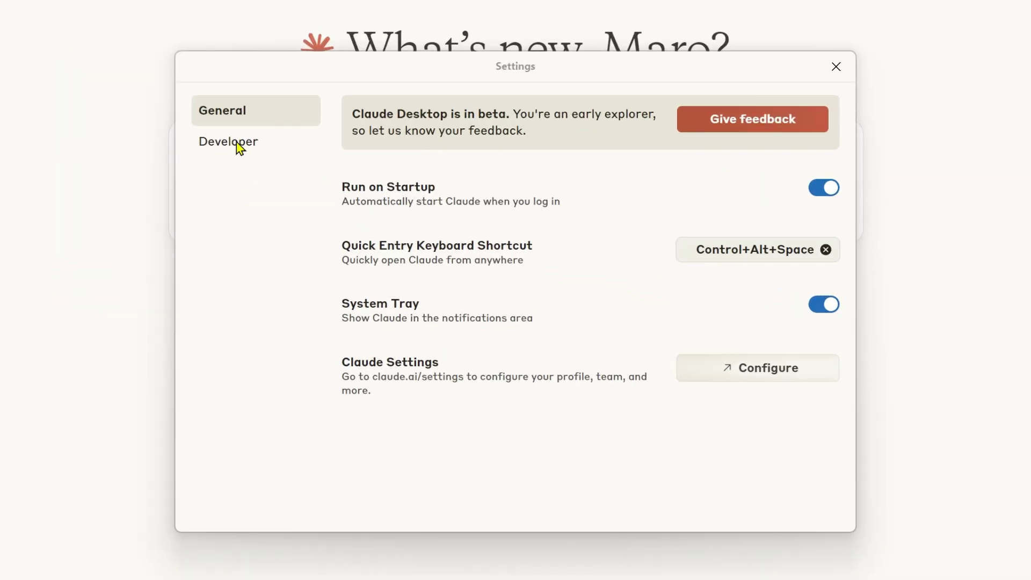
left_click(238, 148)
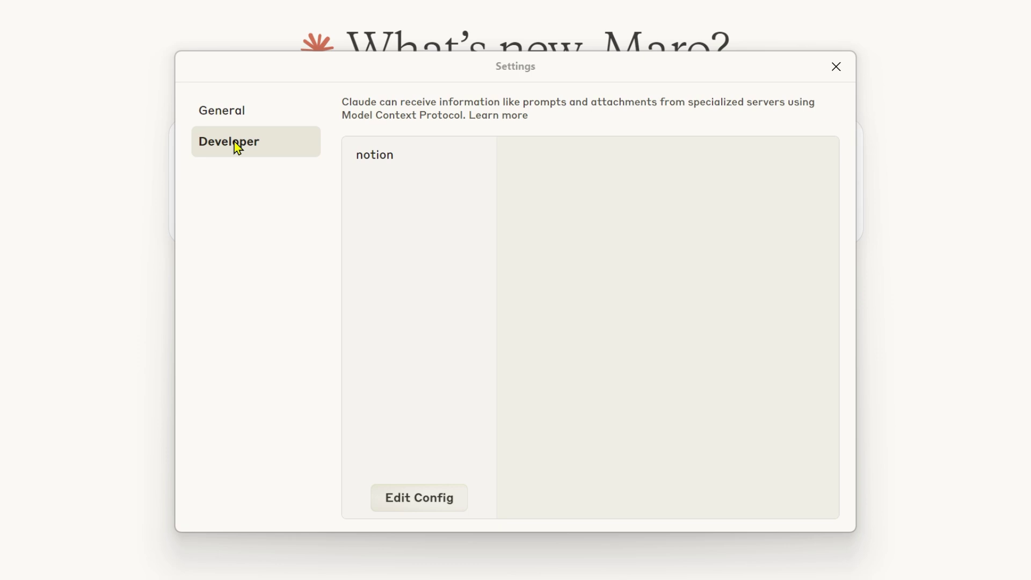
left_click(401, 505)
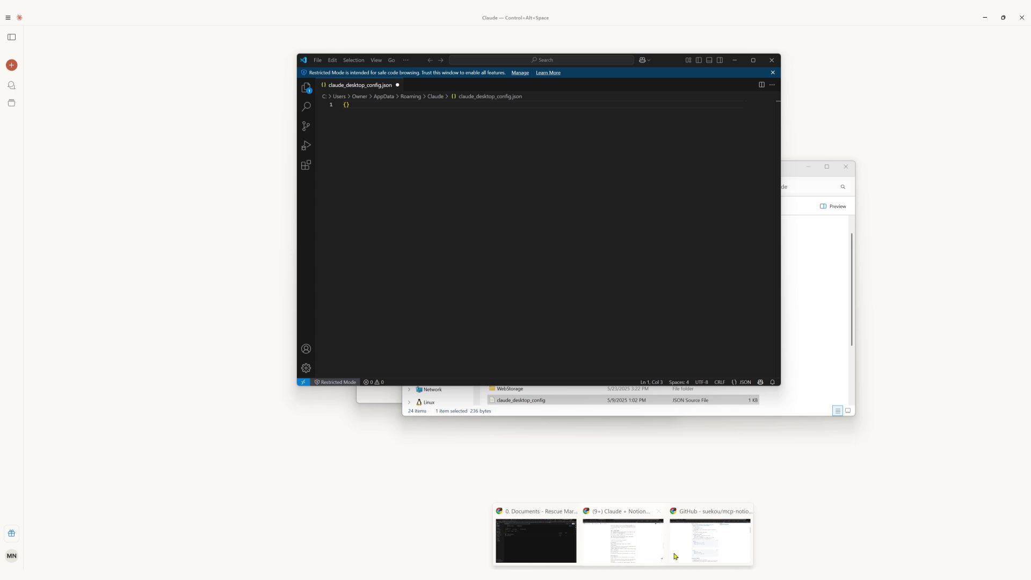
Copy the README's mcpServers JSON and paste it over the empty {} in claude_desktop_config.json.
left_click(702, 539)
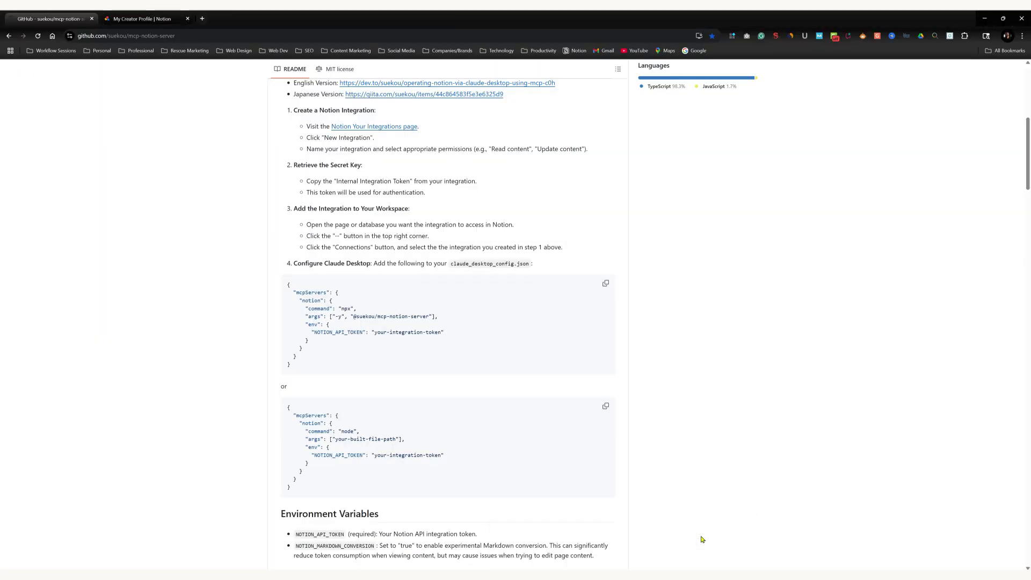
left_click_drag(299, 370, 289, 292)
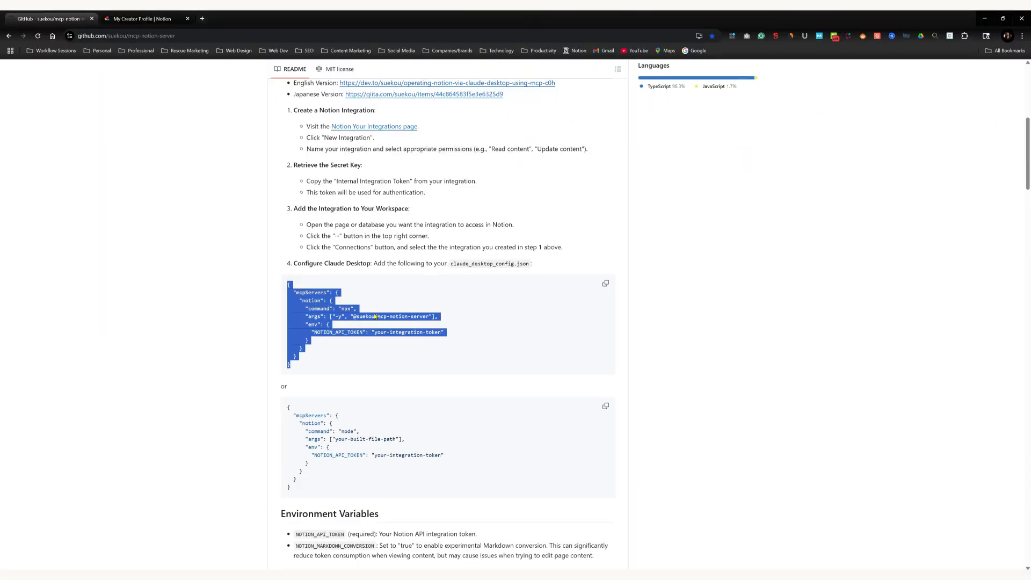
left_click(605, 285)
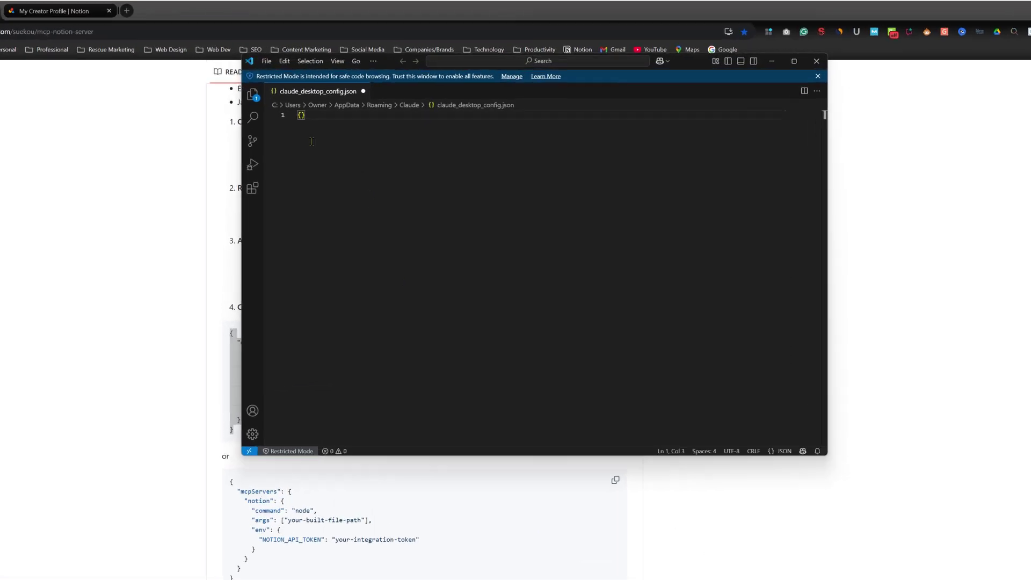
key("ctrl+a")
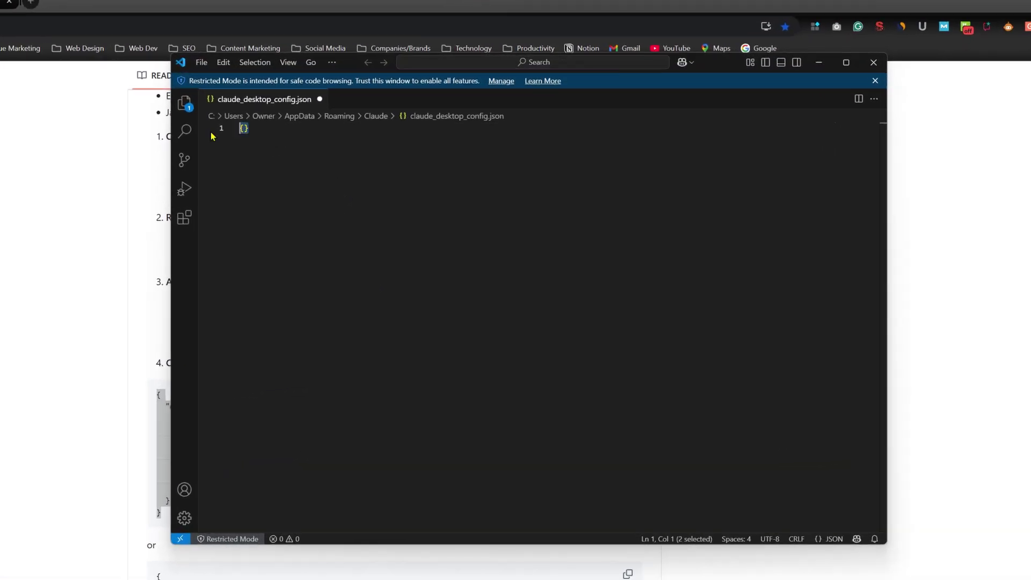
key("ctrl+v")
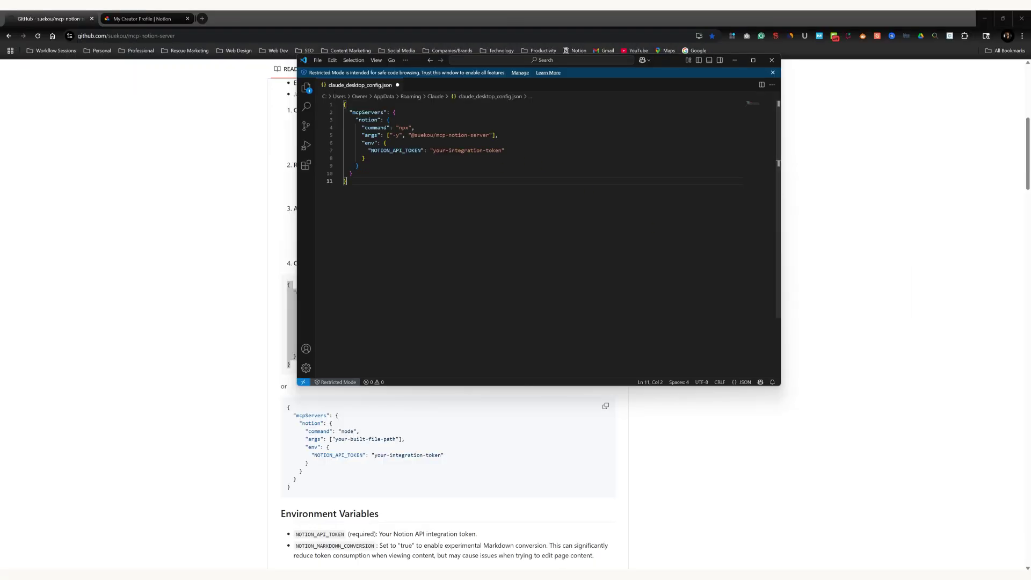
Return to the MCP Test integration page in Notion.
mouse_move(623, 578)
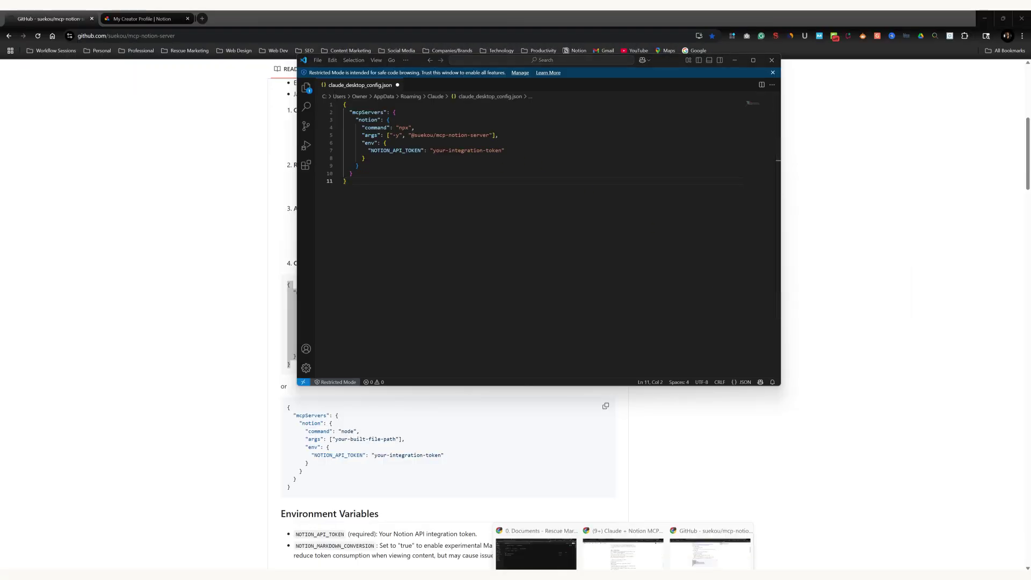
left_click(709, 537)
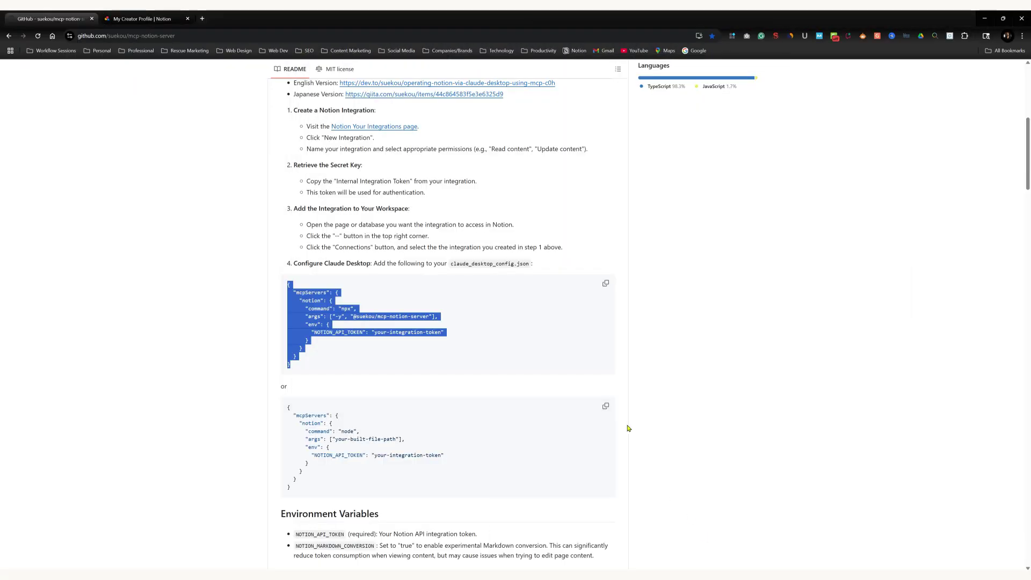
left_click(154, 19)
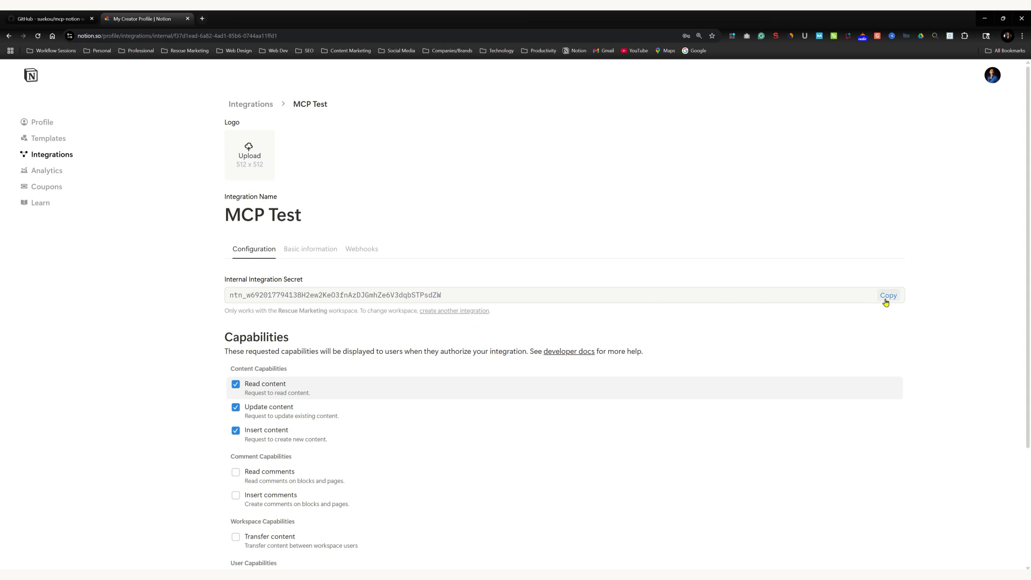
Replace the config's NOTION_API_TOKEN placeholder with the copied integration secret and save the file.
left_click(886, 297)
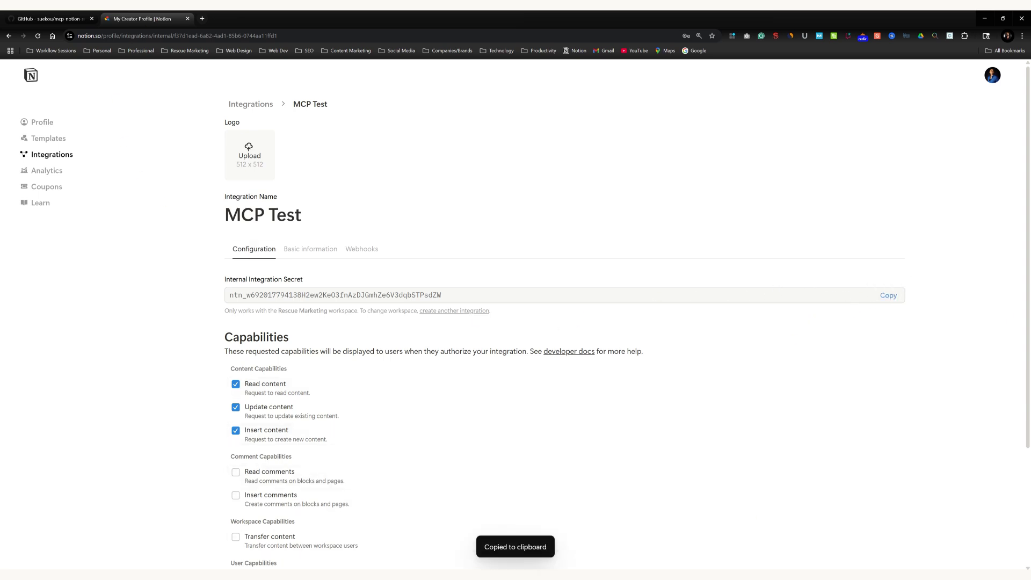
left_click(659, 575)
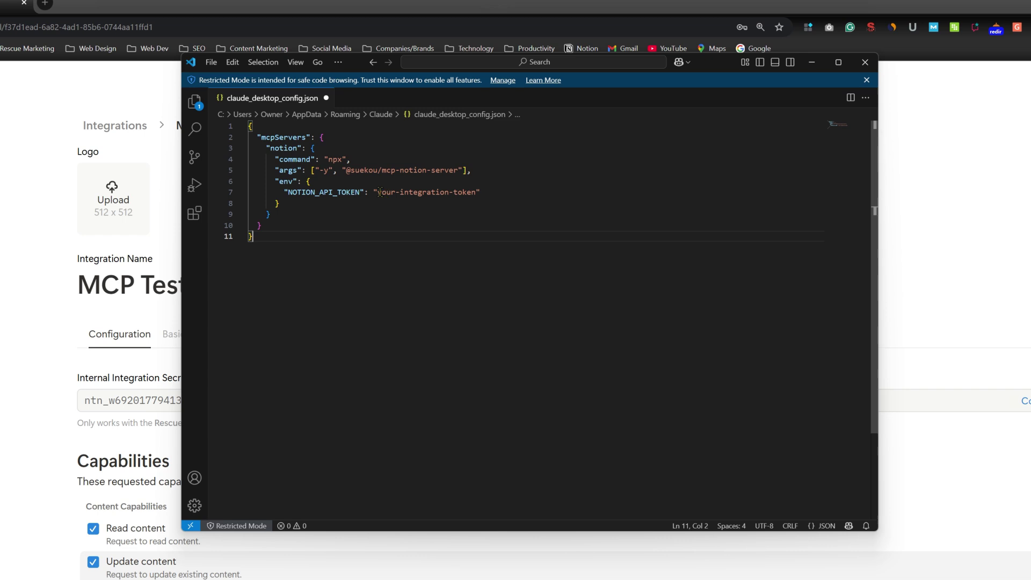
left_click_drag(377, 191, 475, 191)
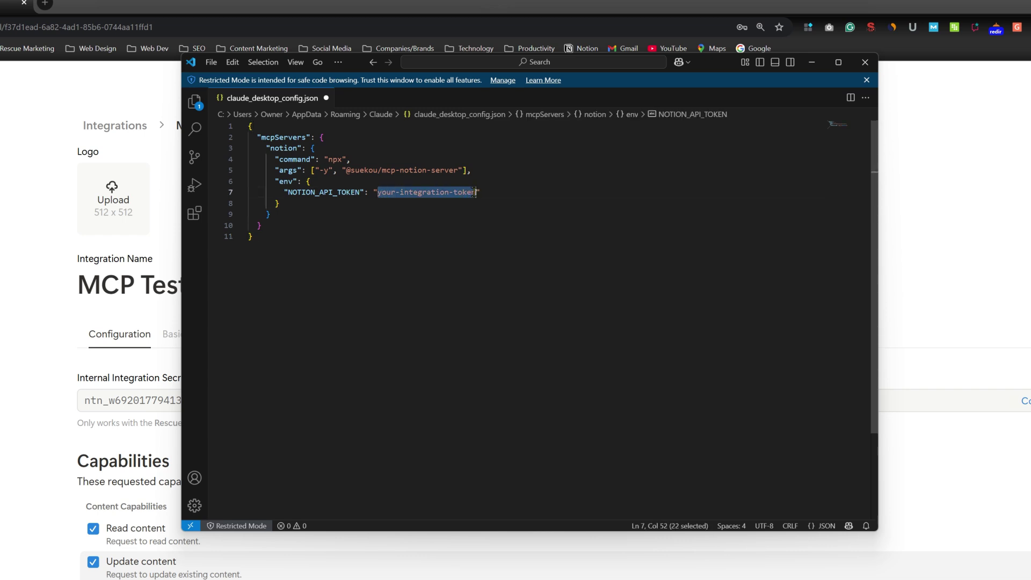
key("ctrl+v")
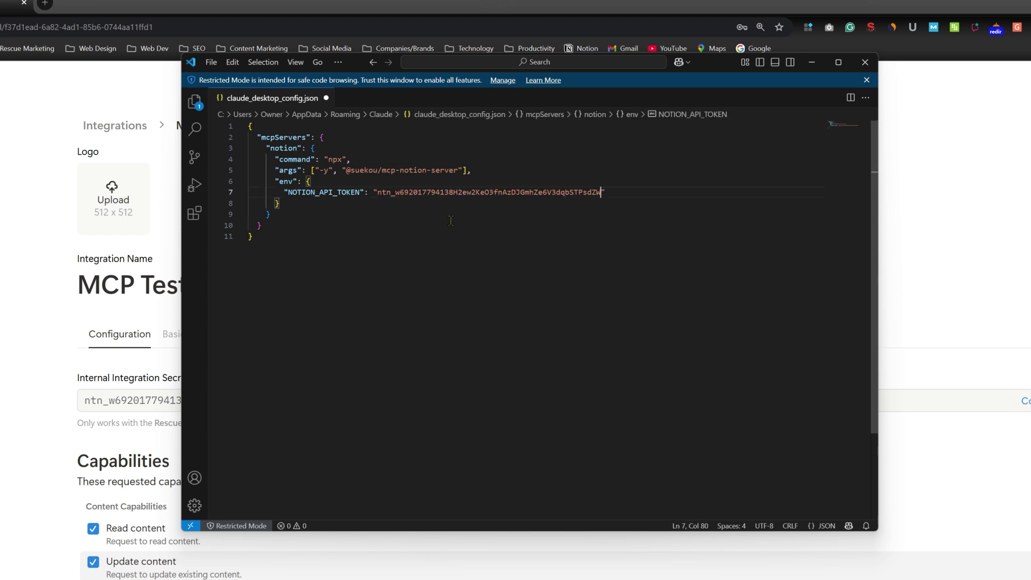
left_click(211, 63)
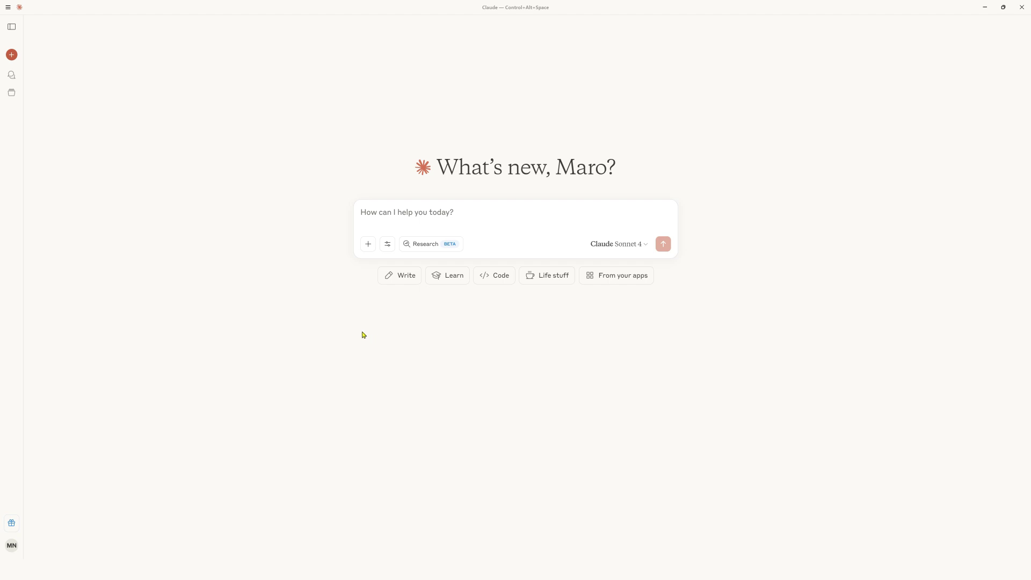
Verify in Claude Desktop's tools list that every notion server tool is enabled.
left_click(387, 245)
left_click(462, 388)
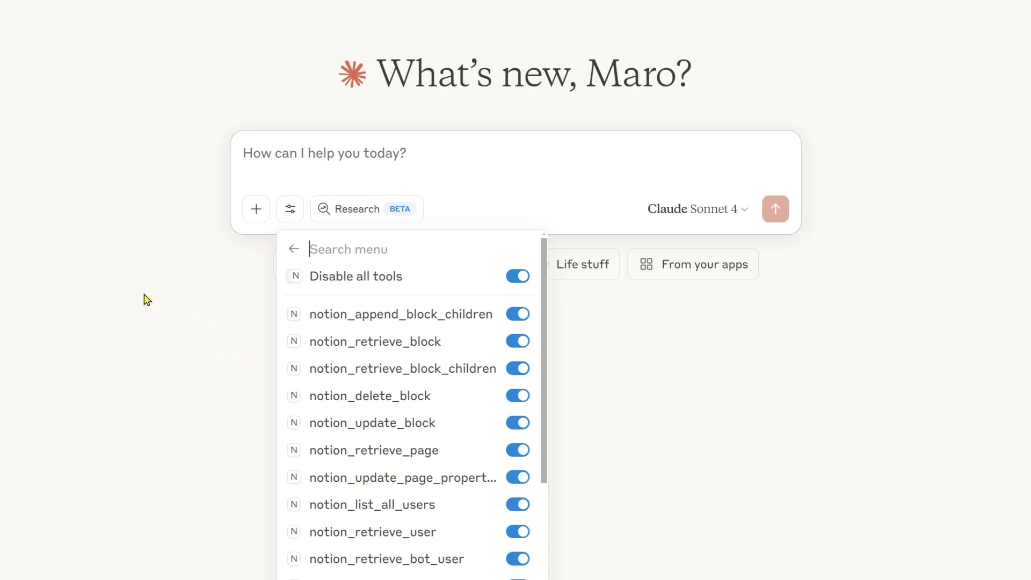
left_click(148, 300)
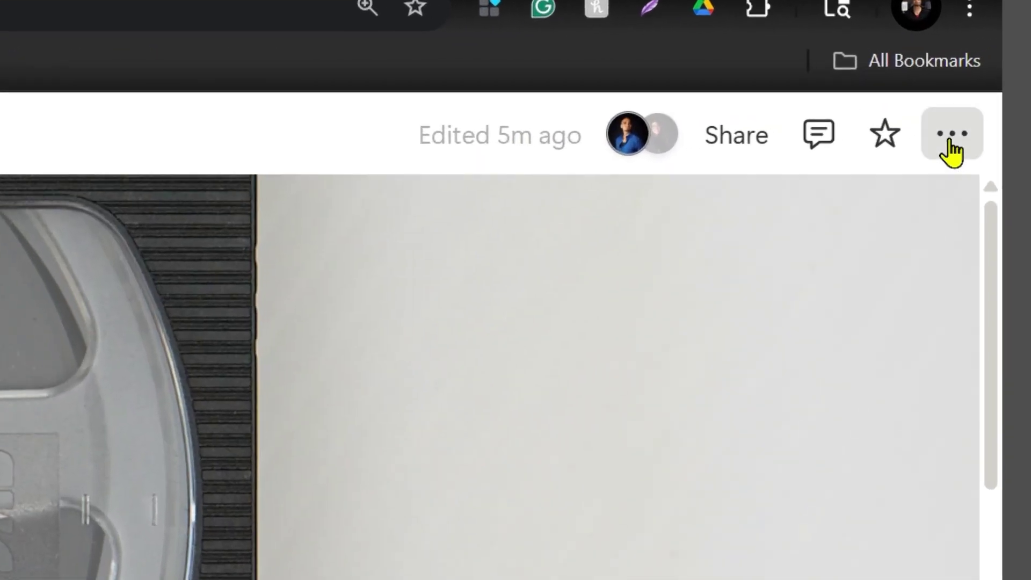
Add the MCP integration as a connection on the 'Claude + Notion MCP' page, searching 'mcp'.
left_click(951, 151)
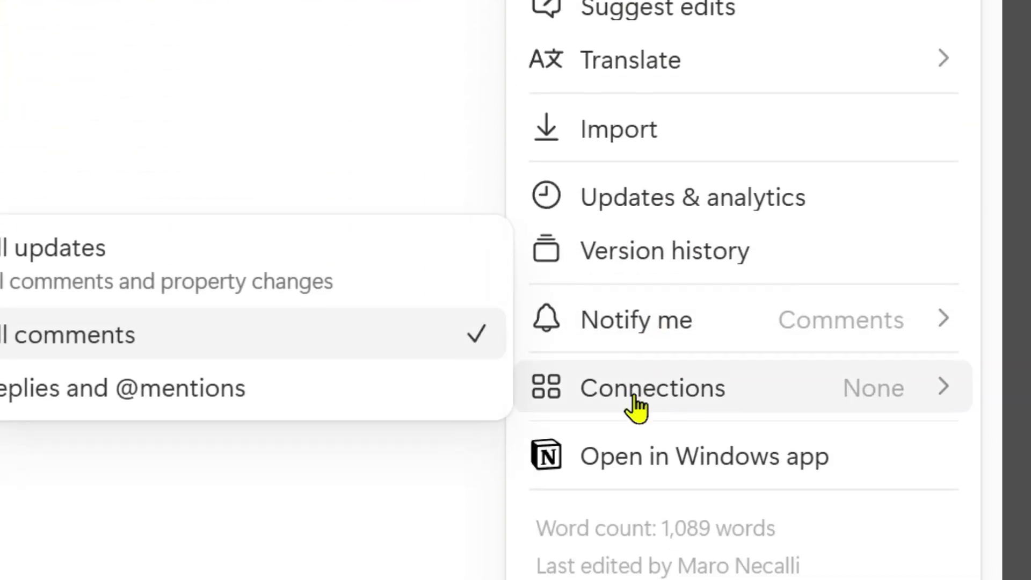
mouse_move(638, 389)
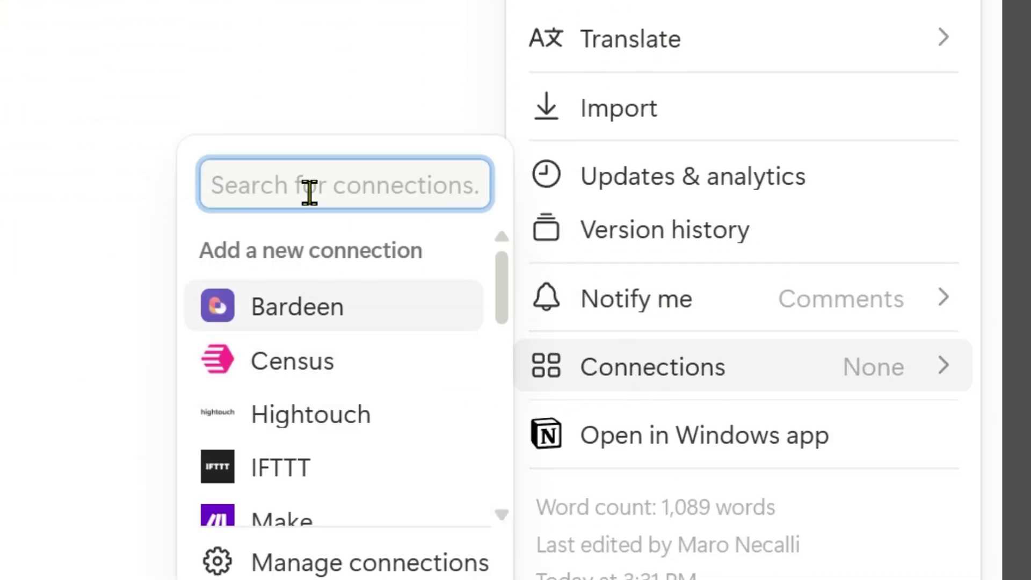
type("mcp")
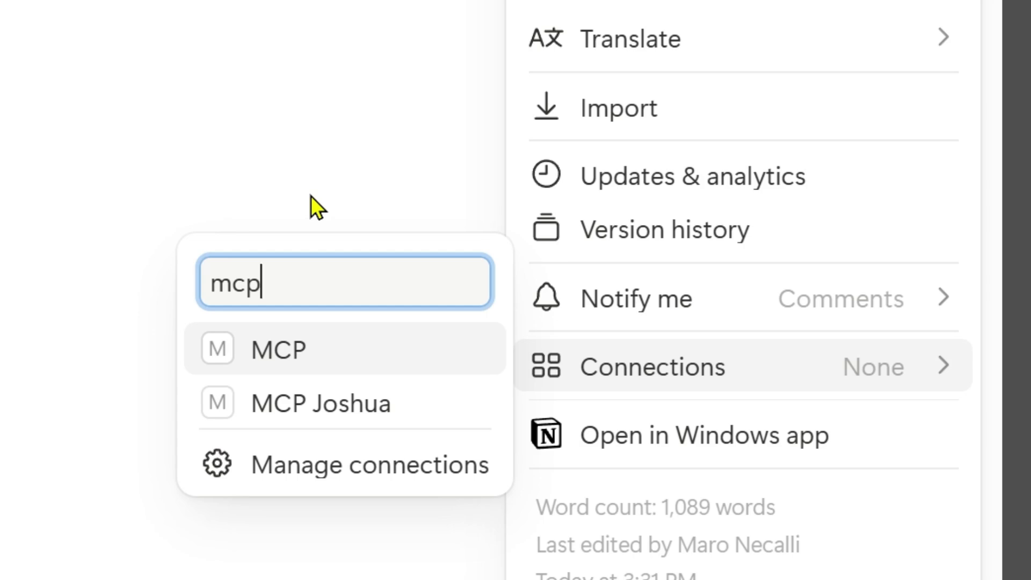
left_click(283, 362)
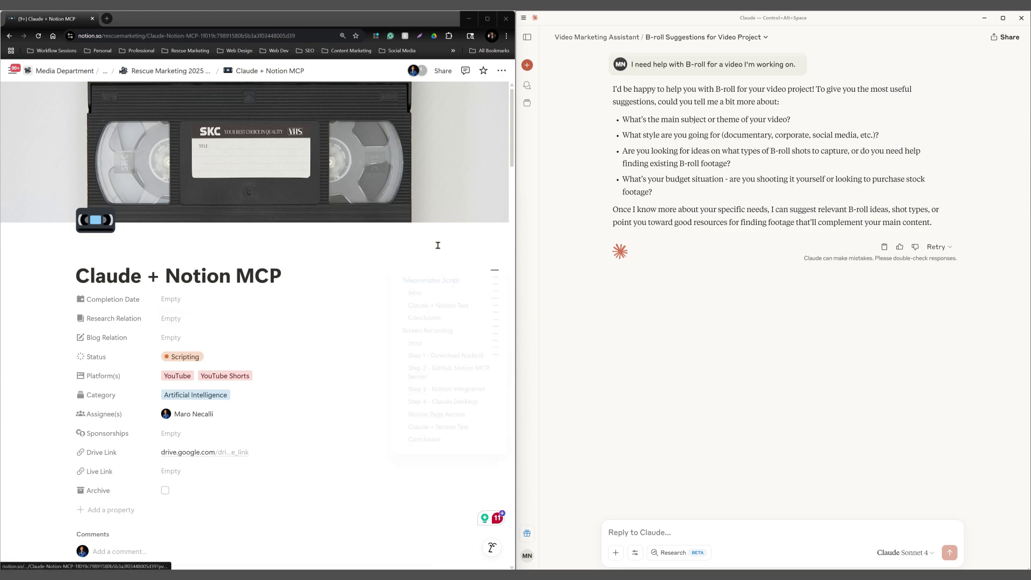
Select the video script blocks on the Notion page for copying.
scroll(436, 252, "down", 1)
scroll(436, 252, "down", 15)
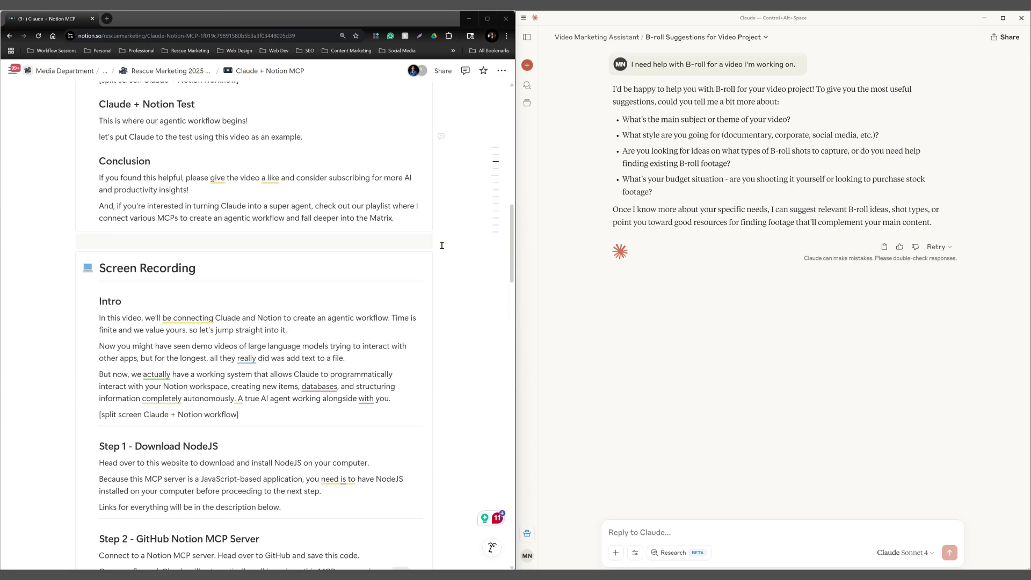
mouse_move(463, 210)
left_mouse_down()
mouse_move(135, 256)
mouse_move(151, 376)
mouse_move(140, 394)
left_mouse_up()
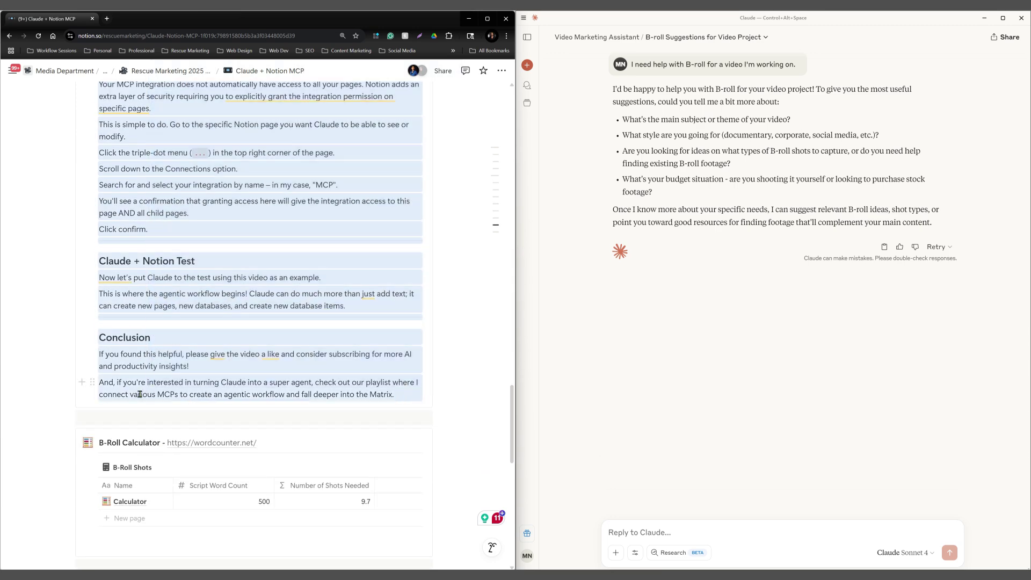
Send Claude a request for B-roll ideas with the copied script pasted in.
left_click(647, 533)
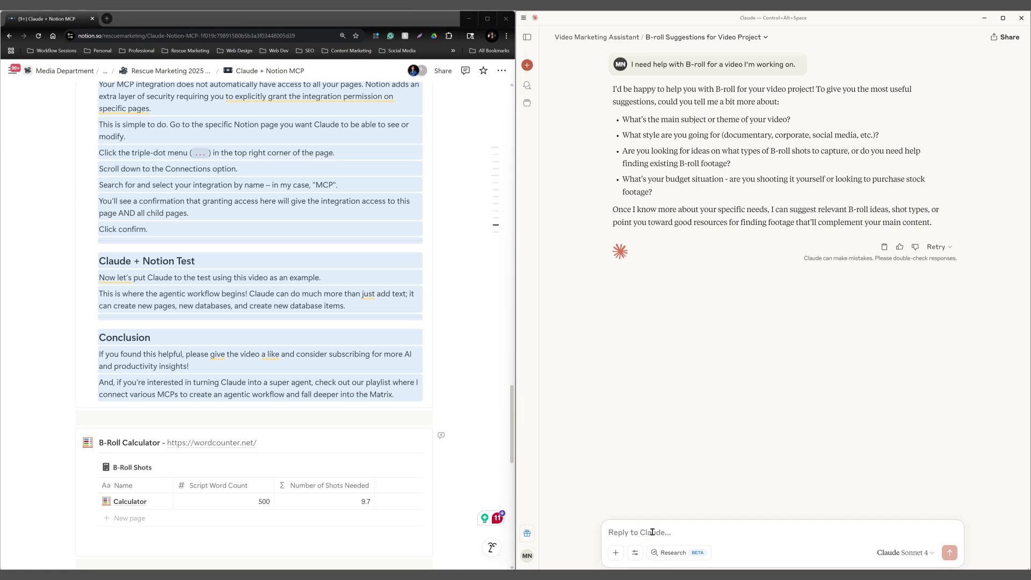
type("Can you ")
type("b-roll ideas ")
type("for this video?")
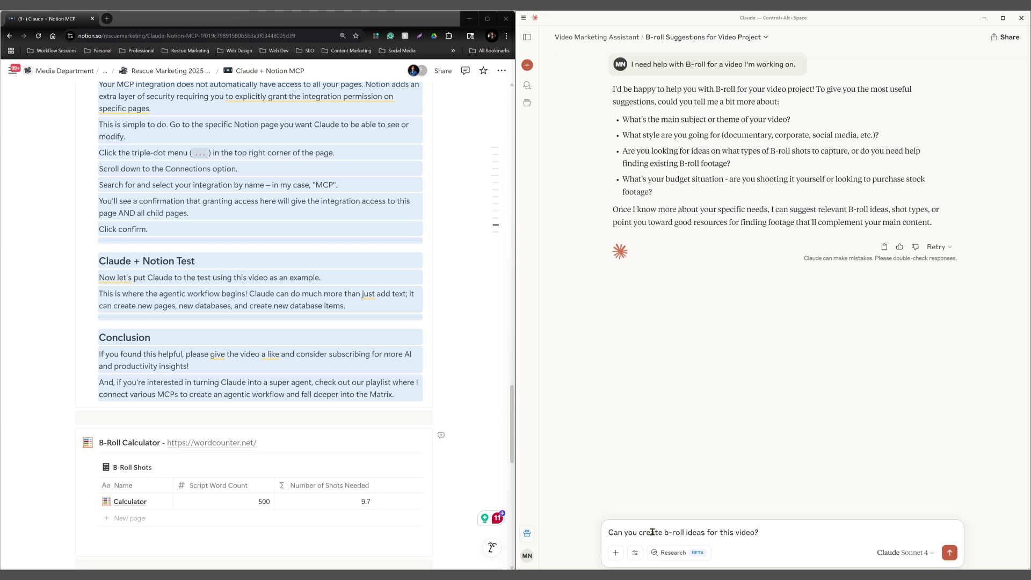
key("shift+Return")
key("ctrl+v")
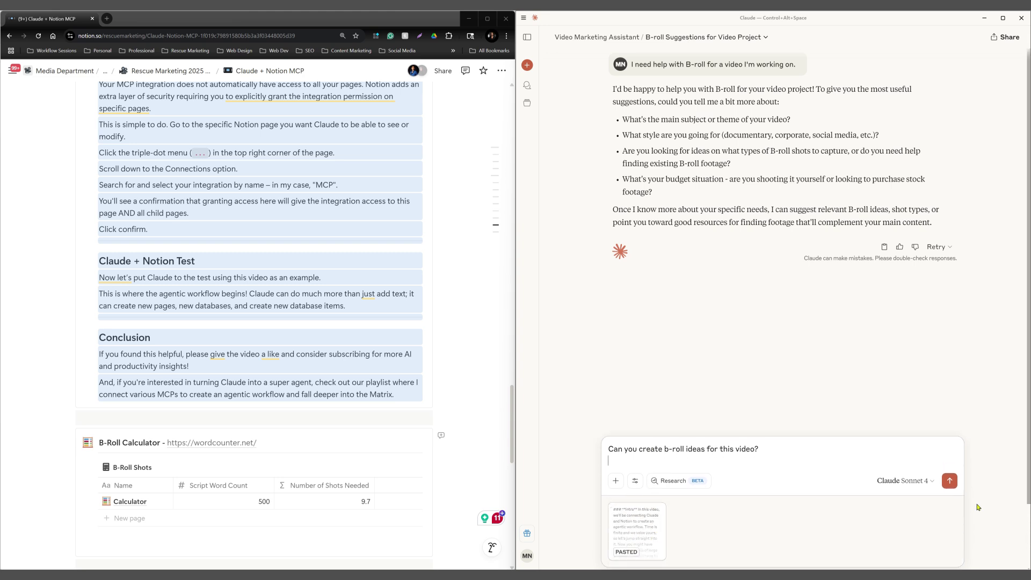
left_click(949, 481)
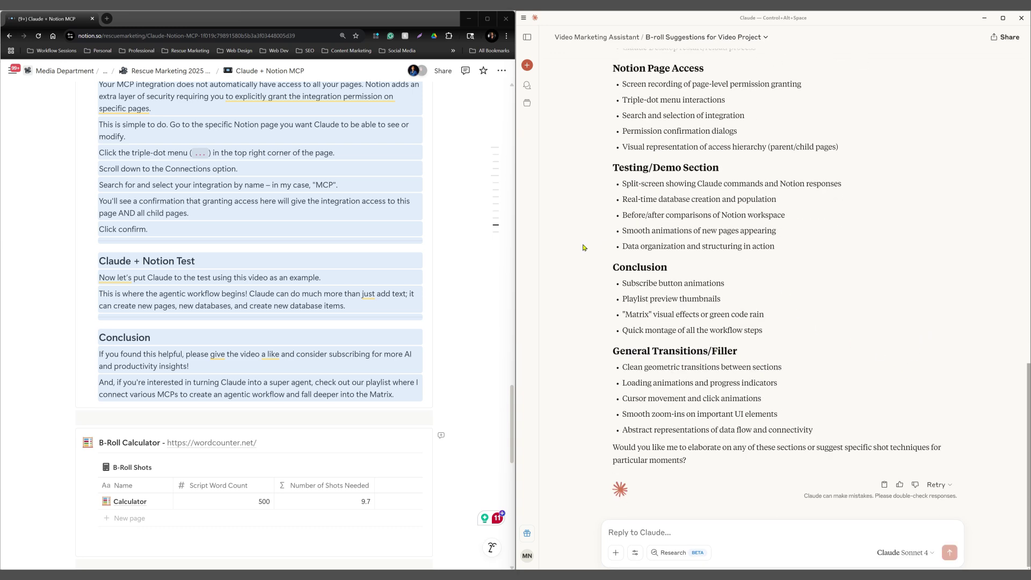
Copy the Notion page's URL from Chrome's address bar.
left_click(182, 35)
right_click(179, 37)
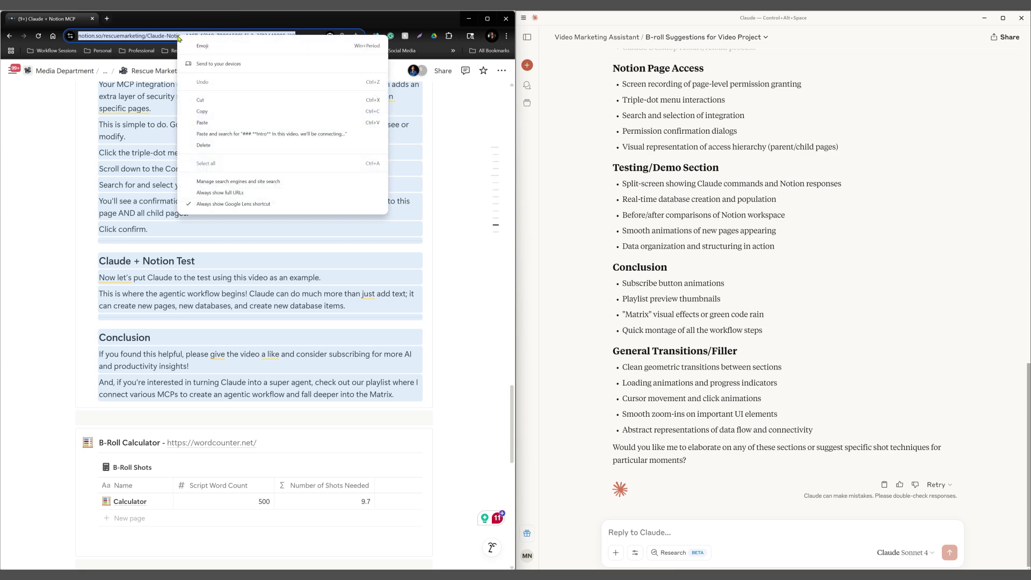
left_click(203, 112)
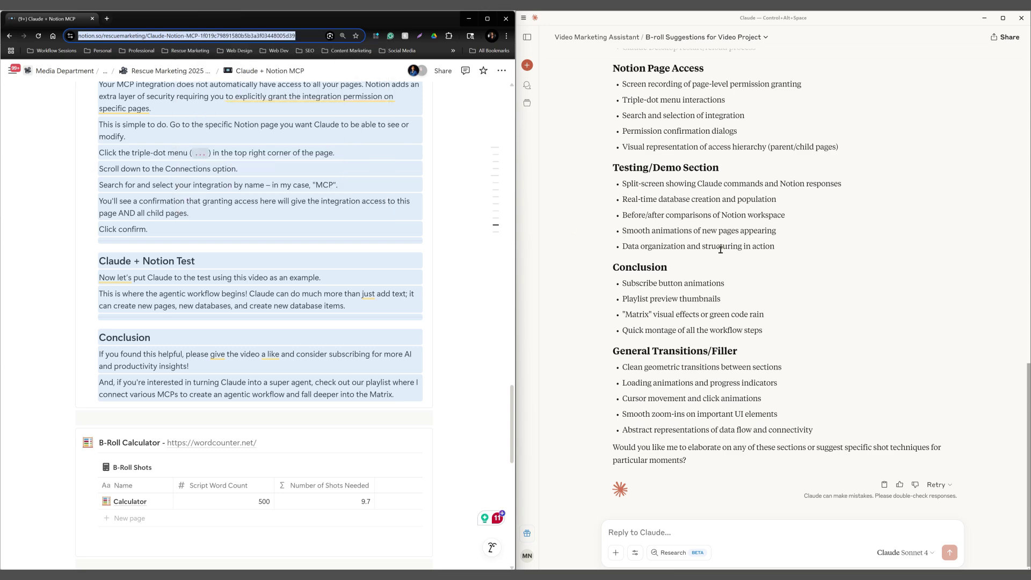
scroll(272, 308, "down", 8)
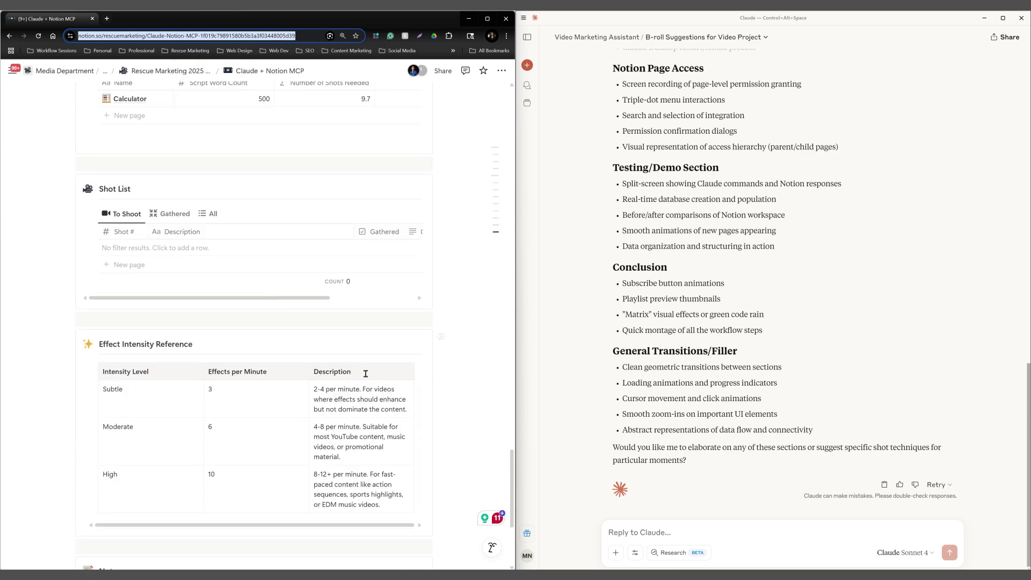
scroll(138, 334, "up", 3)
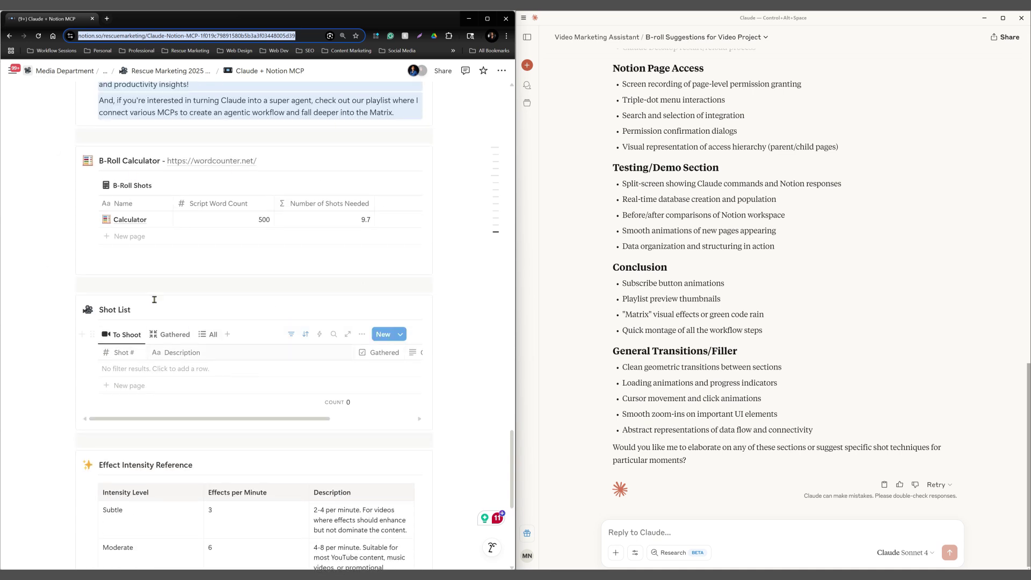
Ask Claude to add the b-roll ideas to the database at that web page, then add a blank Shot List row.
left_click(626, 523)
type("I want you to accesss")
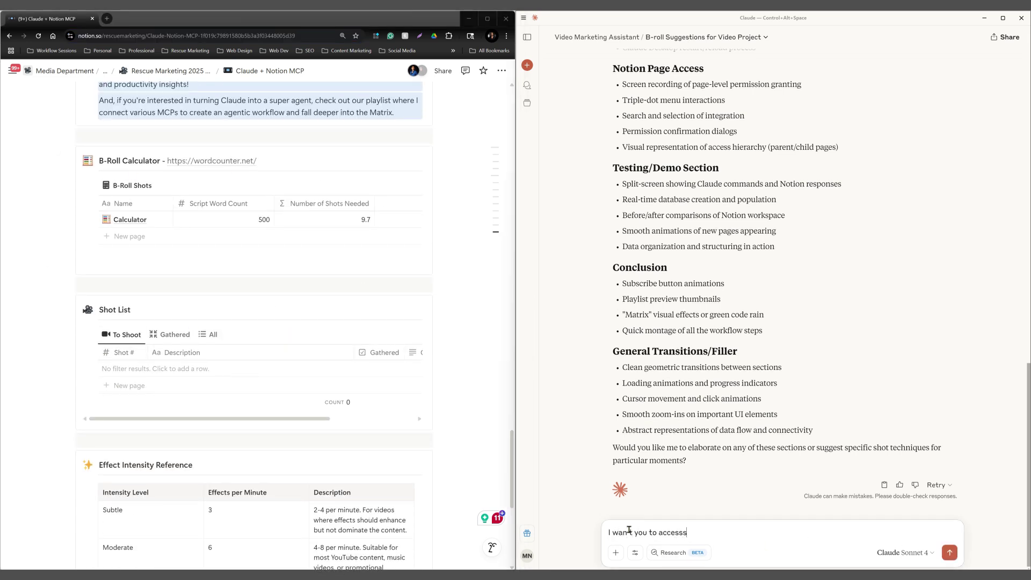
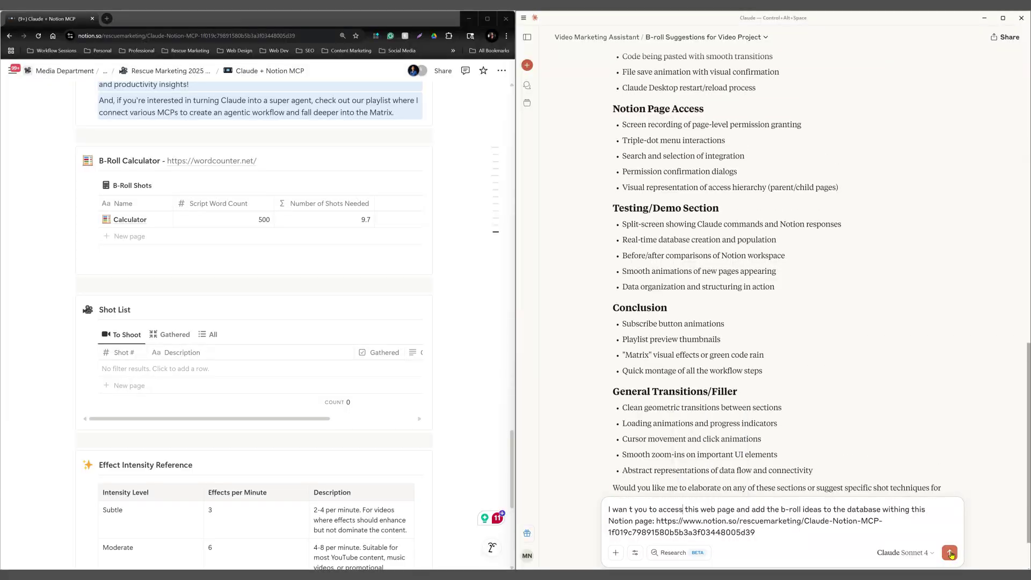
left_click(950, 553)
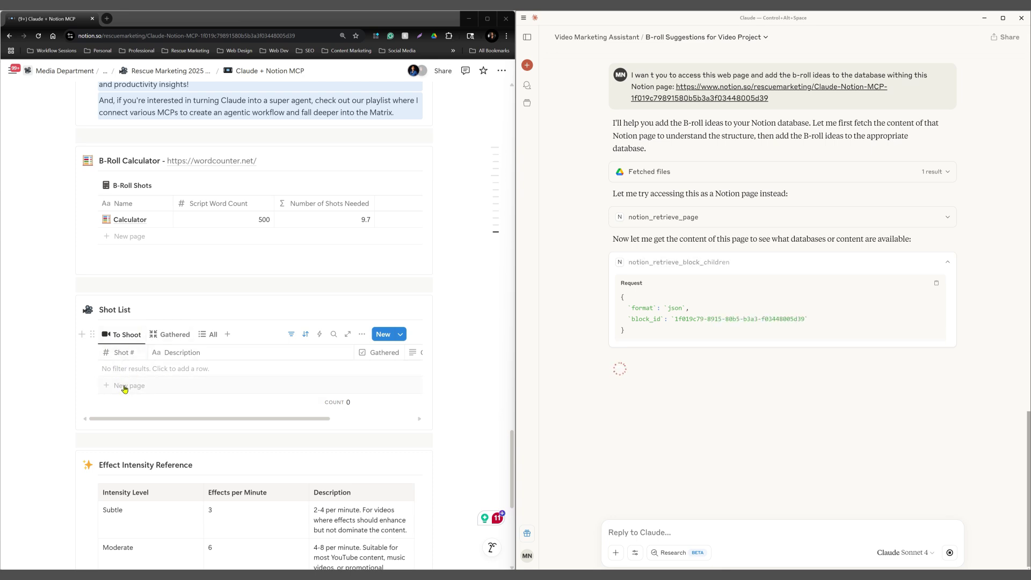
left_click(123, 385)
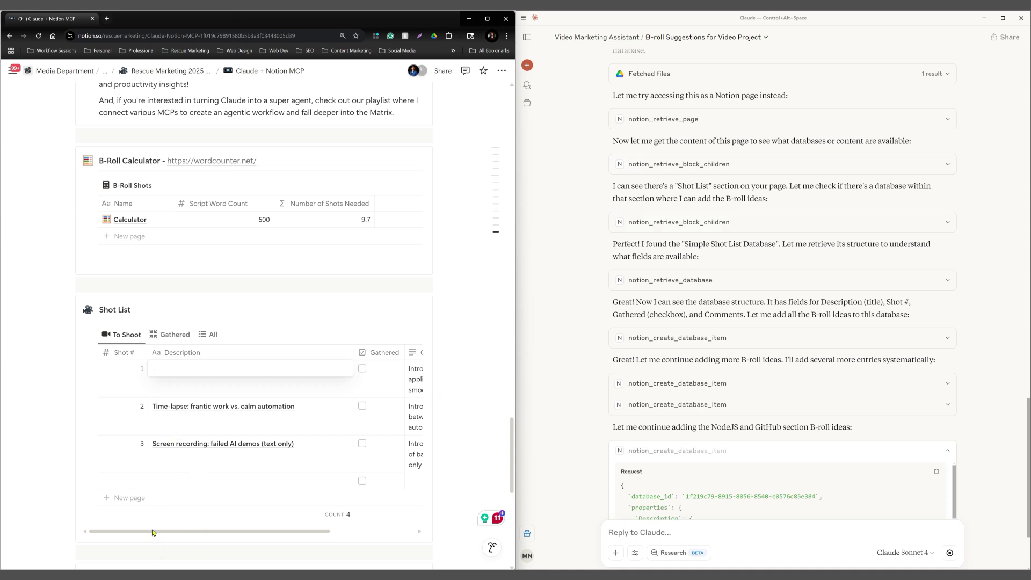
Adjust the Shot List table view and scroll through the 18 B-roll rows Claude adds.
left_click_drag(182, 532, 314, 535)
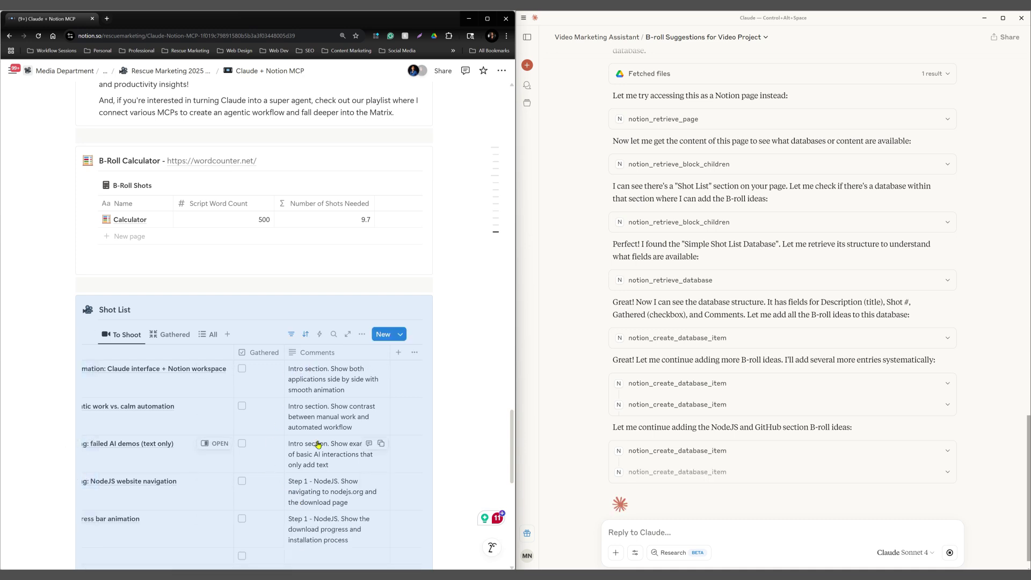
scroll(318, 444, "down", 3)
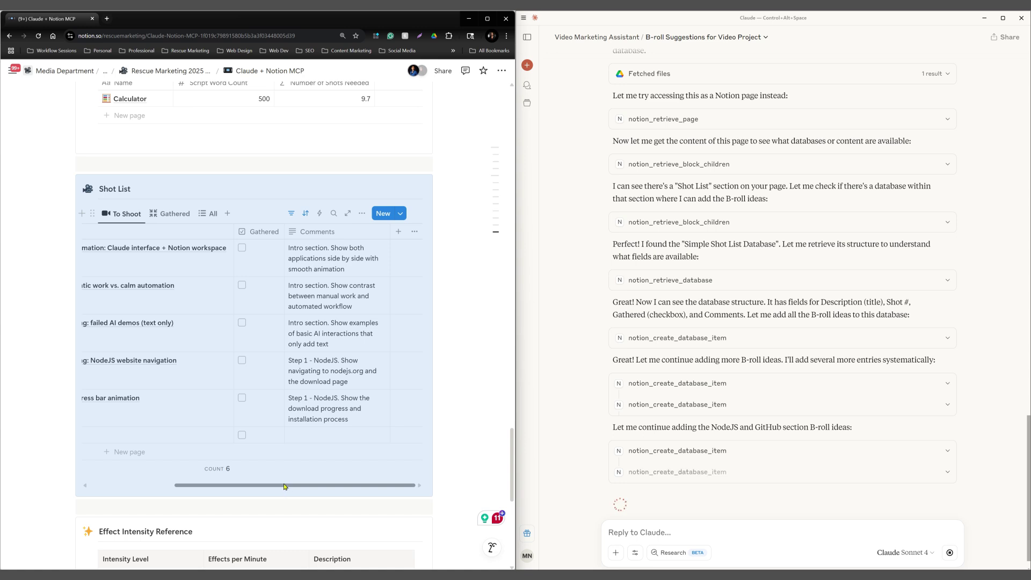
left_click_drag(233, 488, 148, 488)
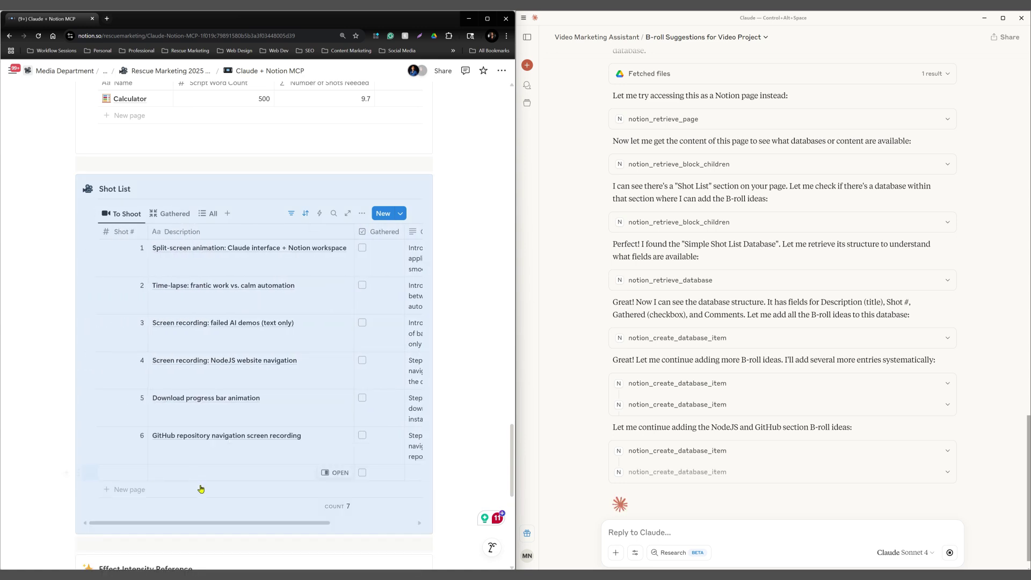
left_click(449, 414)
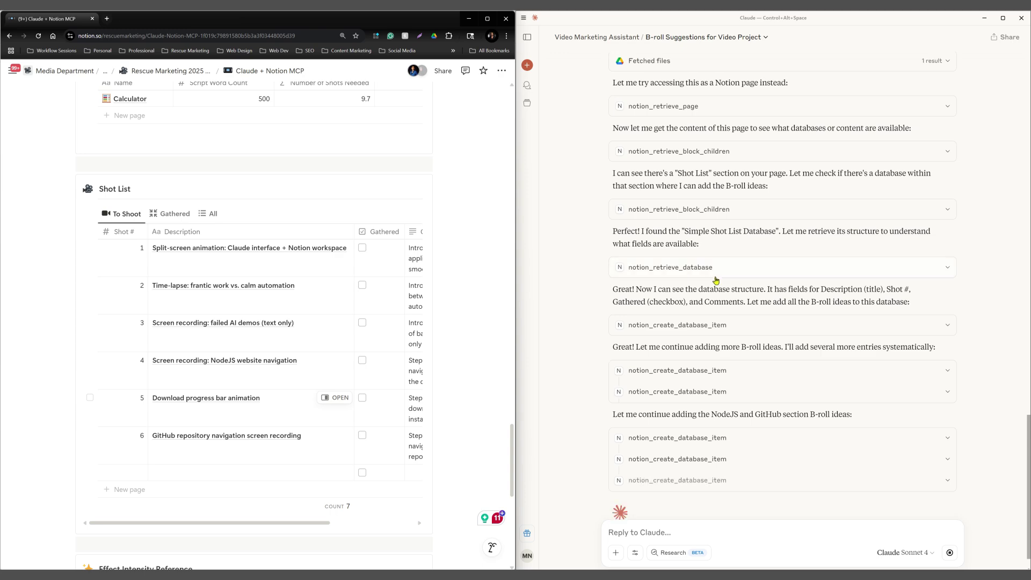
scroll(327, 379, "down", 2)
scroll(326, 379, "down", 1)
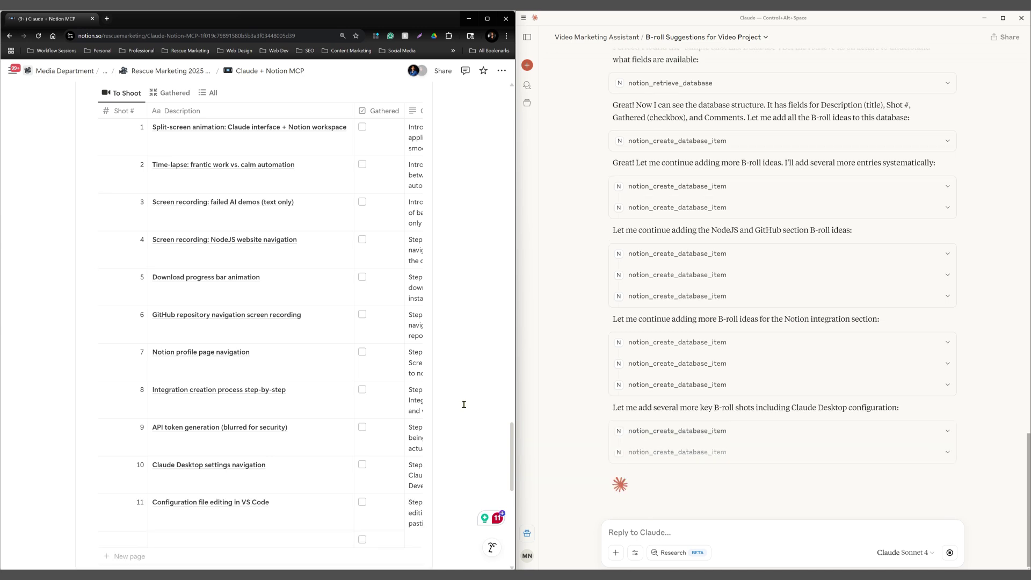
scroll(454, 338, "down", 3)
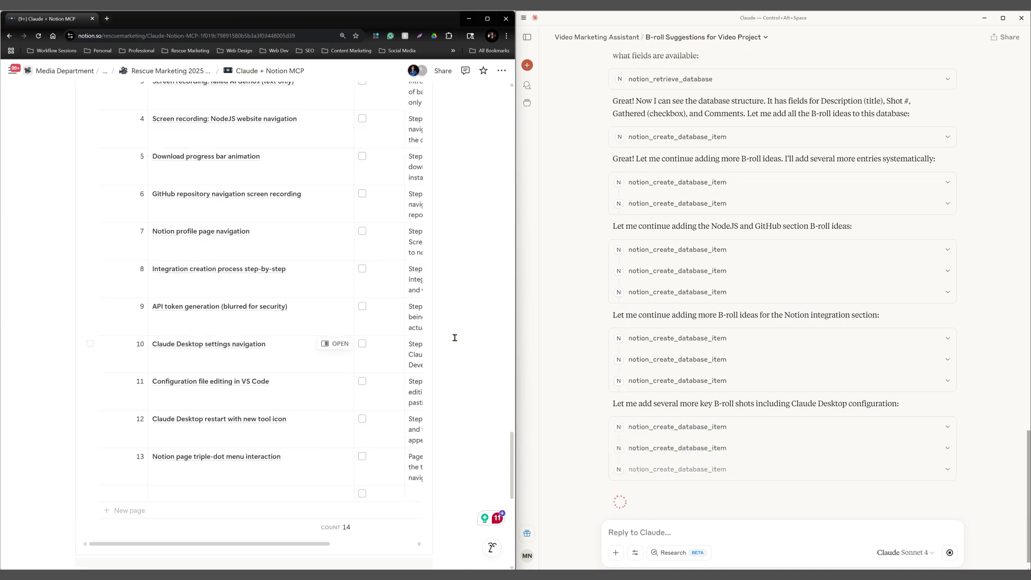
scroll(467, 356, "down", 3)
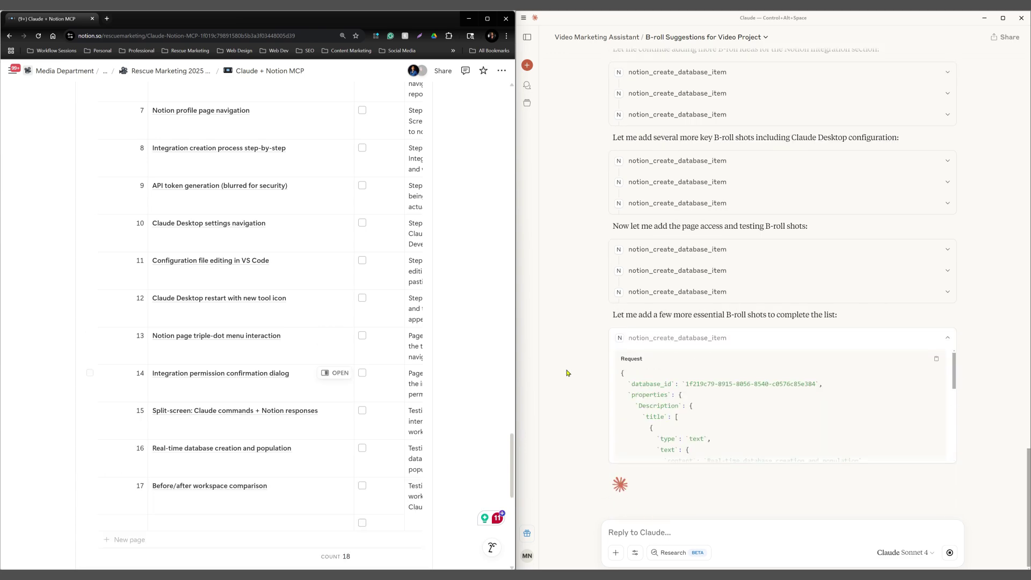
scroll(437, 349, "down", 4)
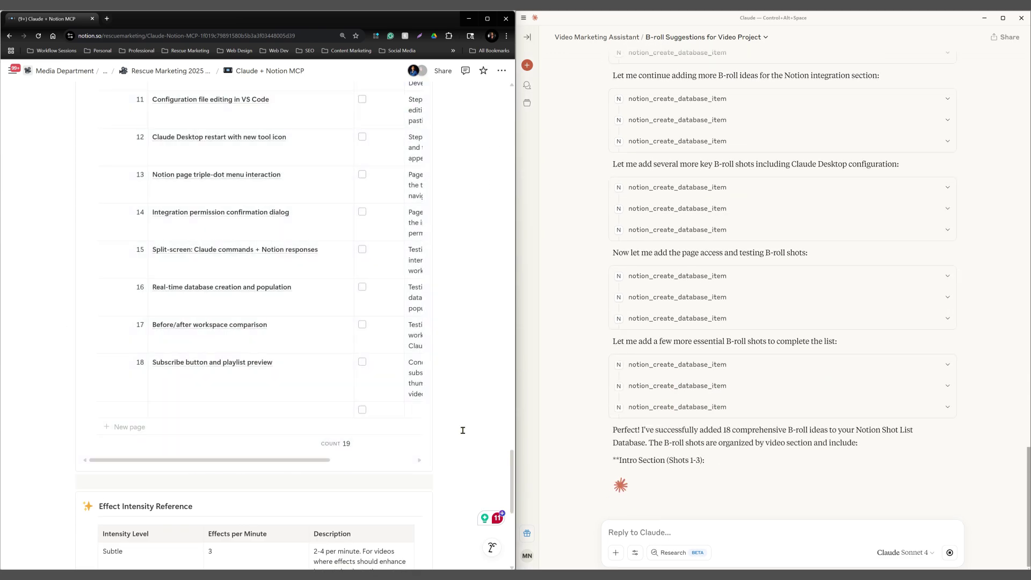